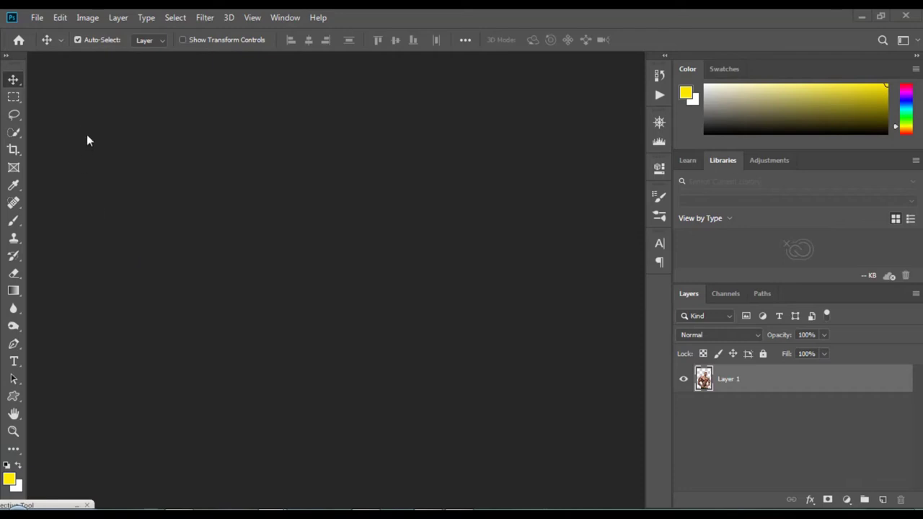
Create Untitled-1 at 1000 × 1500 px, 72 ppi, transparent background, with an artboard.
click(40, 19)
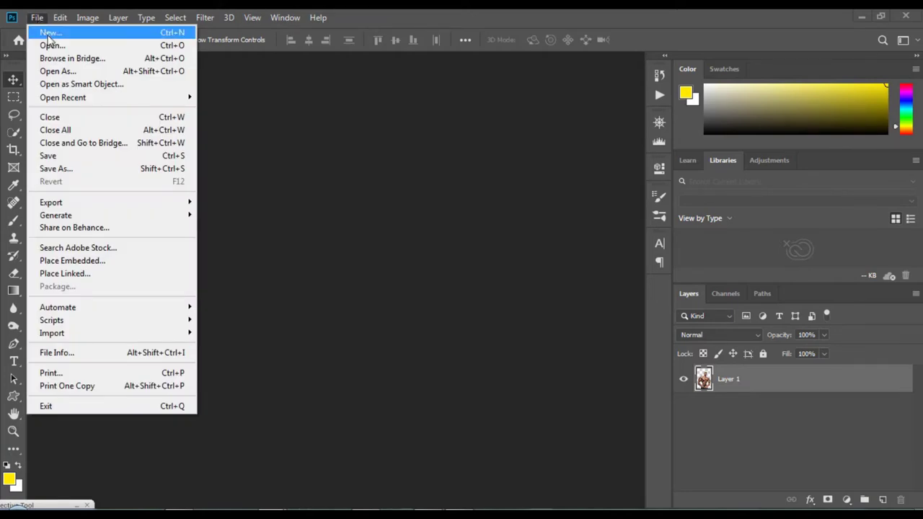
click(49, 34)
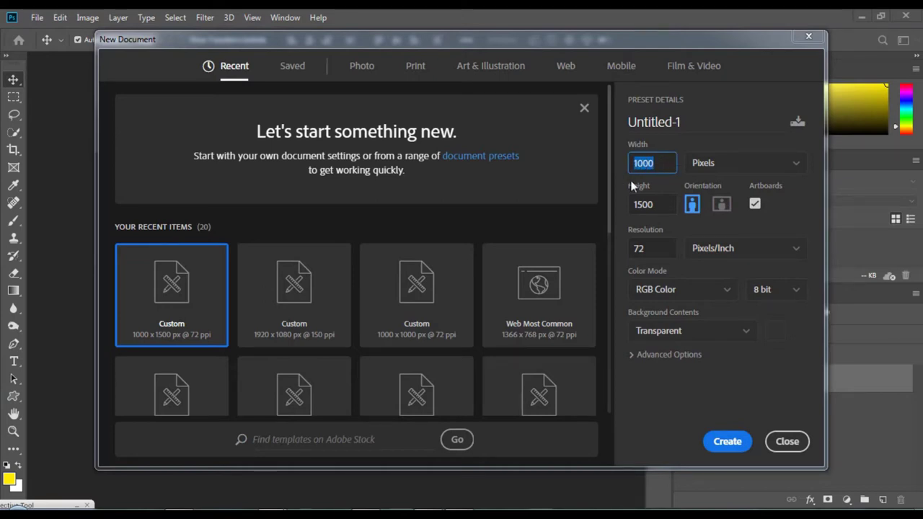
drag(658, 205, 634, 208)
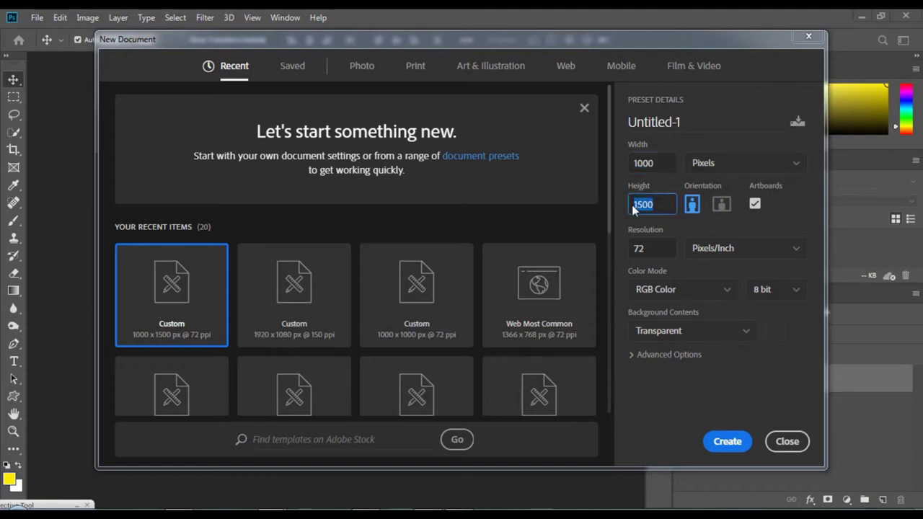
drag(646, 248, 627, 248)
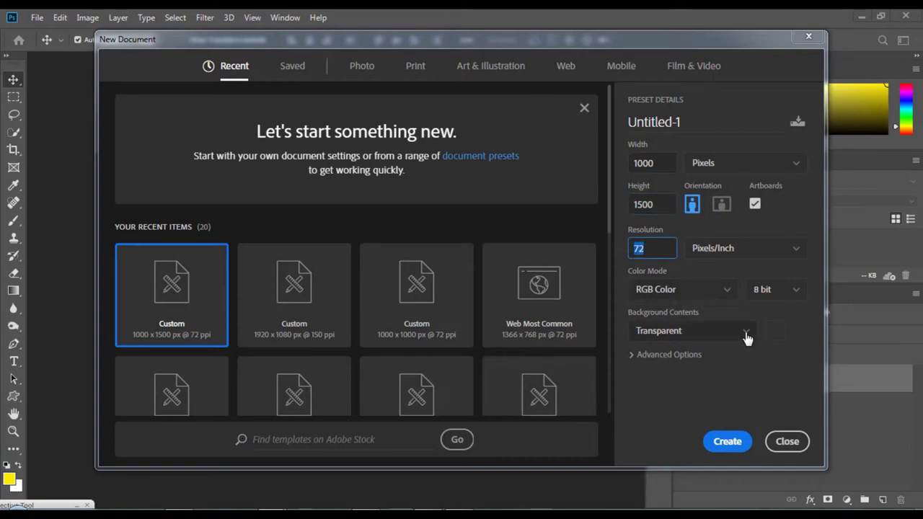
click(732, 447)
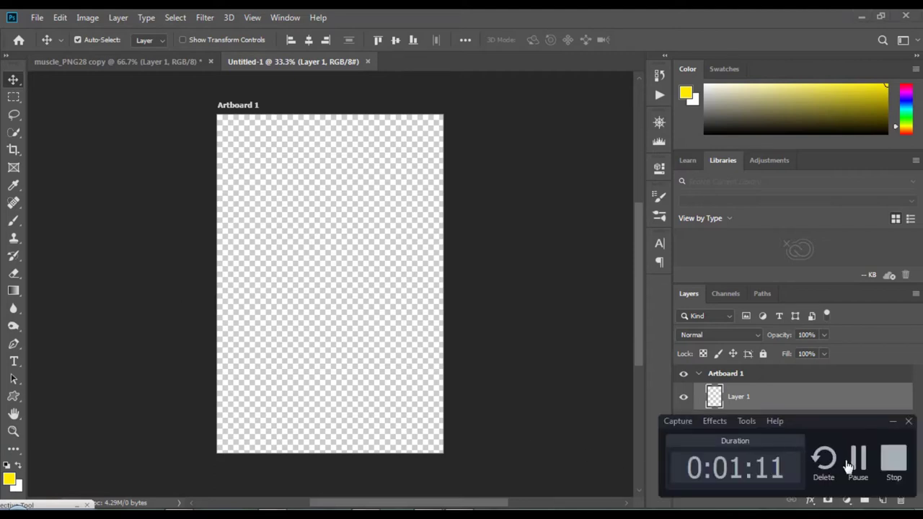
Drag the muscle_PNG28 bodybuilder onto Untitled-1's artboard as Layer 2, lower center.
click(848, 466)
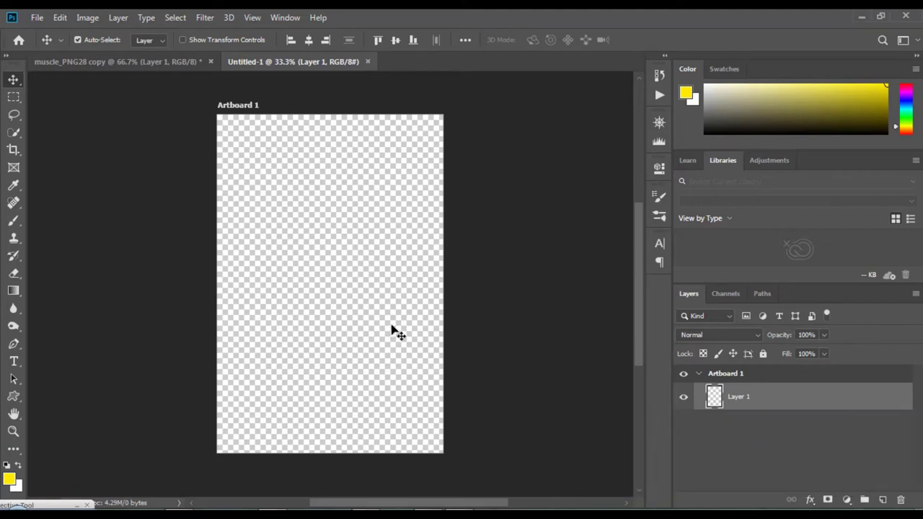
click(140, 64)
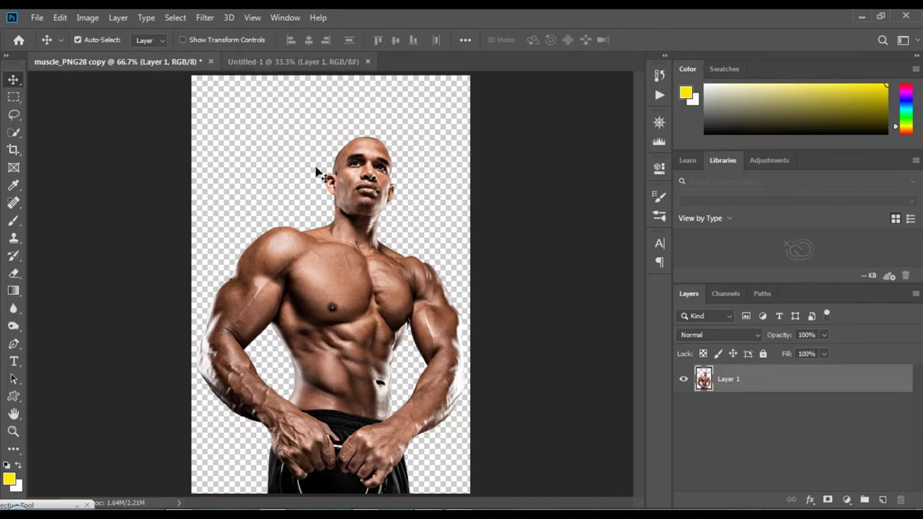
mouse_move(347, 317)
mouse_down()
mouse_move(290, 65)
mouse_move(343, 354)
mouse_move(344, 338)
mouse_up()
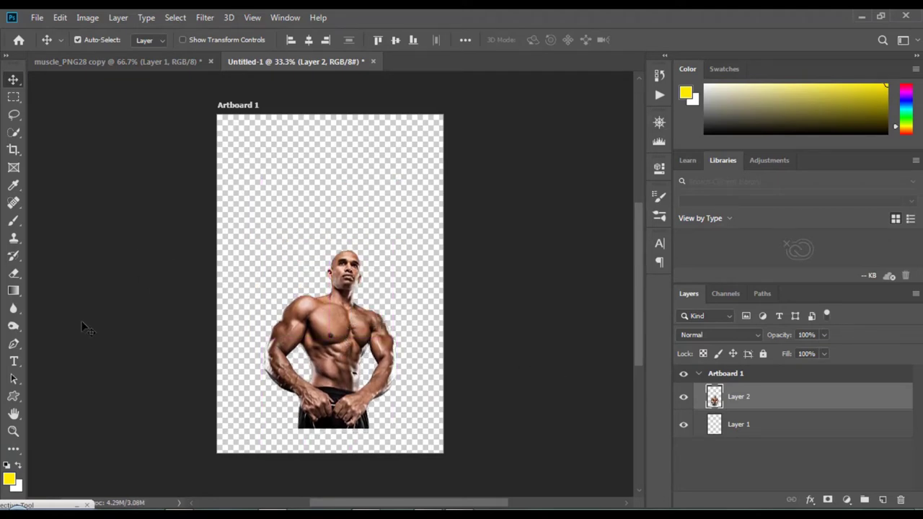
Add a yellow Impact 'V' text layer in the artboard's upper left.
click(13, 362)
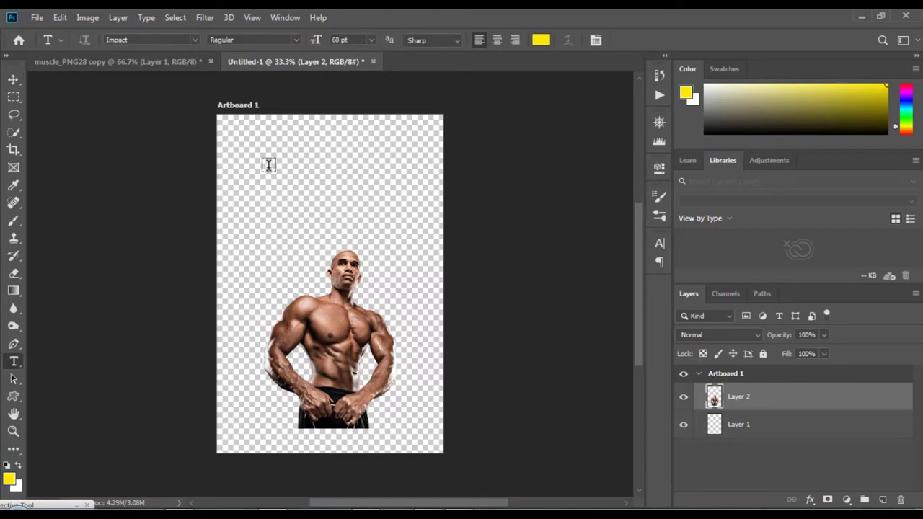
mouse_move(262, 152)
mouse_down()
mouse_move(326, 263)
mouse_move(343, 272)
mouse_up()
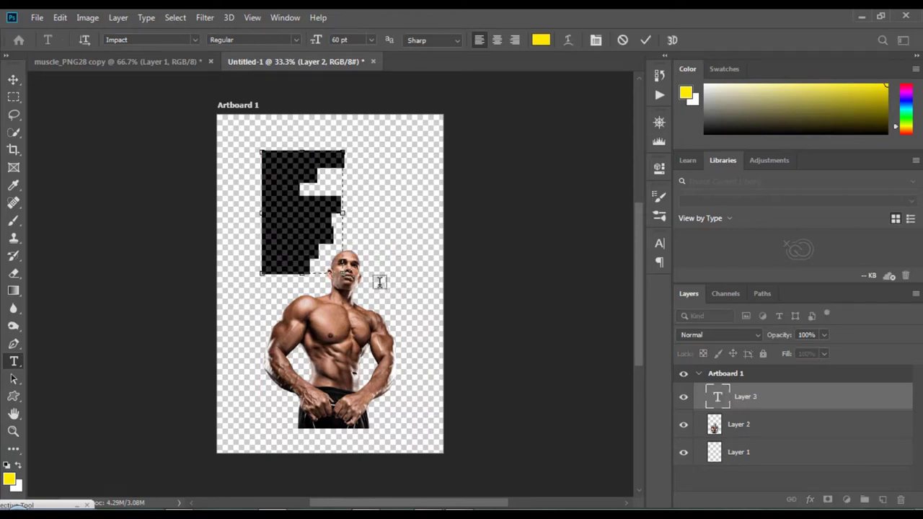
key(BackSpace)
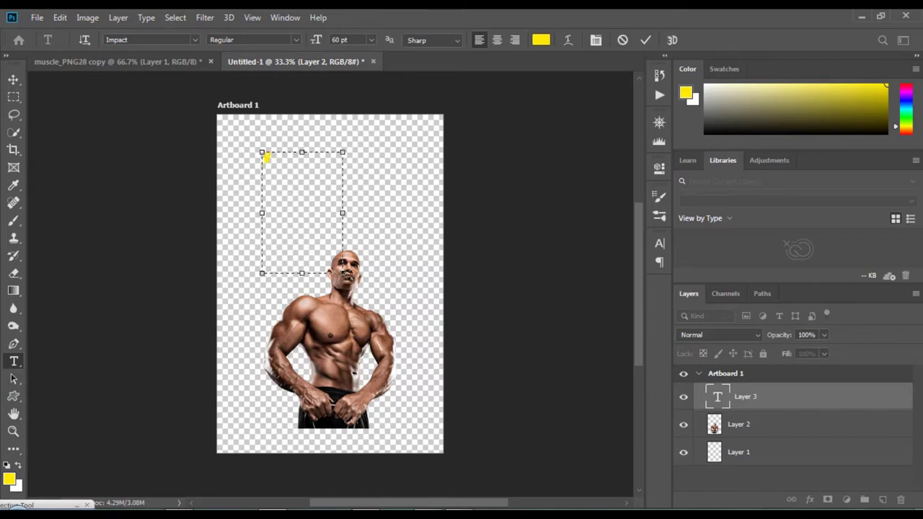
drag(343, 274, 277, 173)
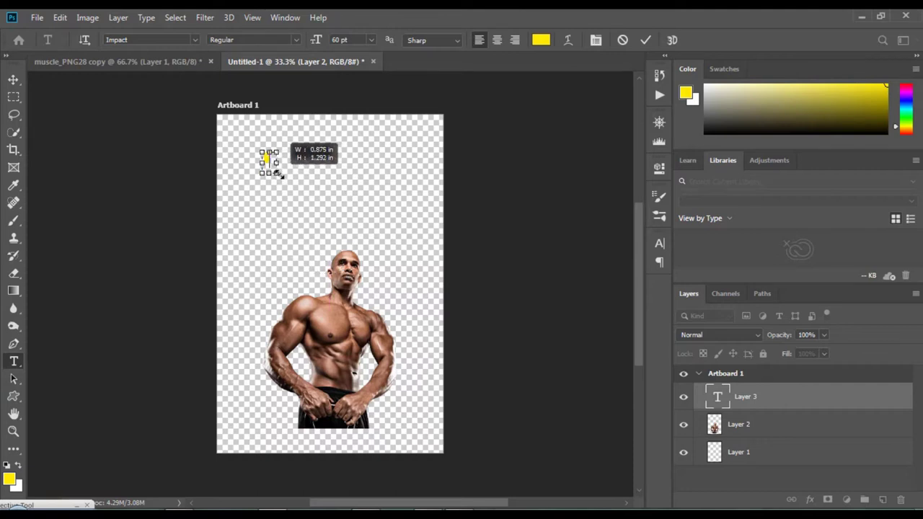
click(20, 82)
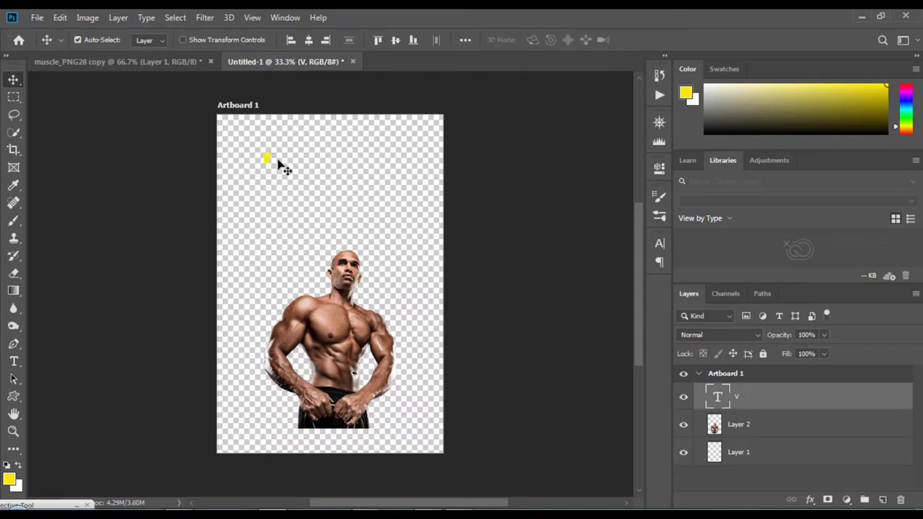
Scale the V up with Free Transform to fill the upper artboard.
key(ctrl+t)
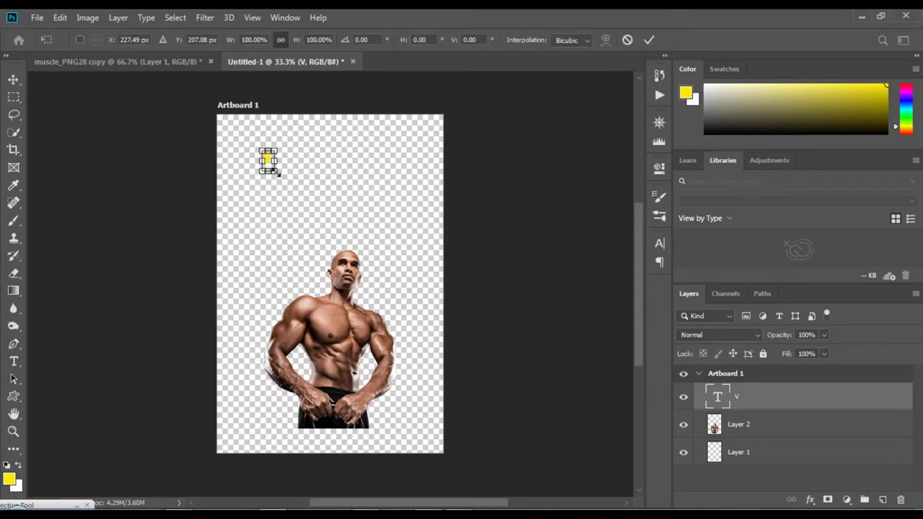
mouse_move(277, 170)
mouse_down()
mouse_move(334, 269)
mouse_move(397, 315)
mouse_move(436, 401)
mouse_up()
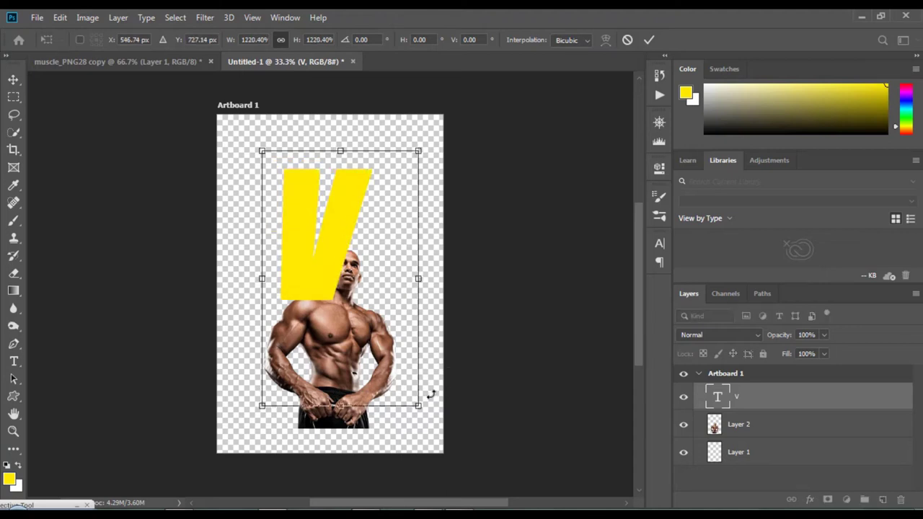
click(13, 361)
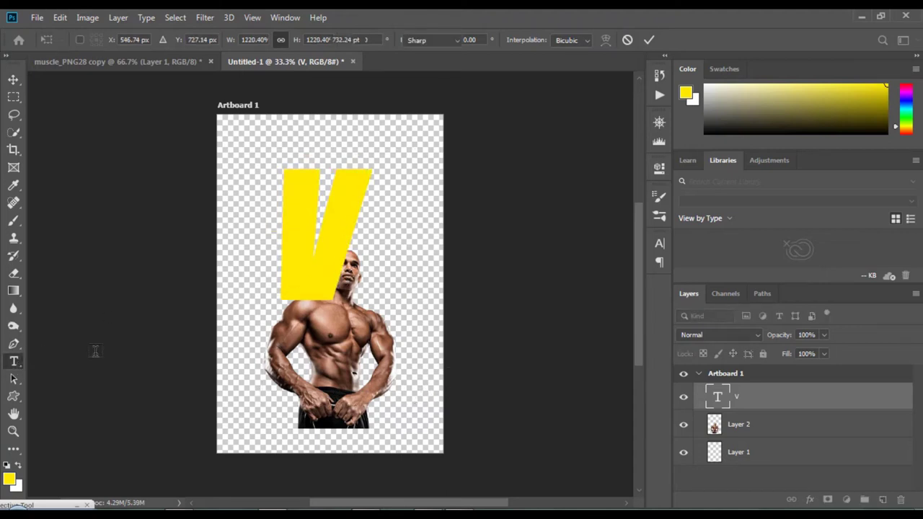
Turn off Faux Italic in the Character panel so the V stands upright.
double_click(284, 238)
click(383, 243)
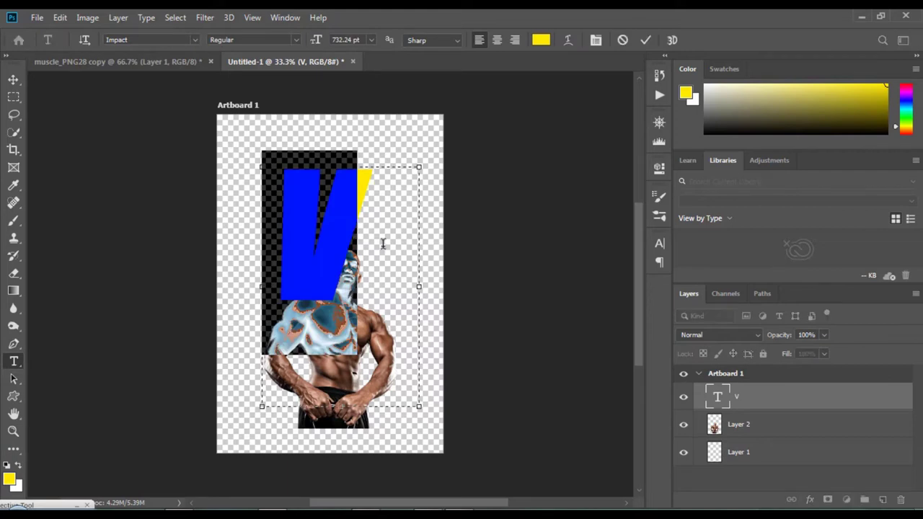
click(596, 41)
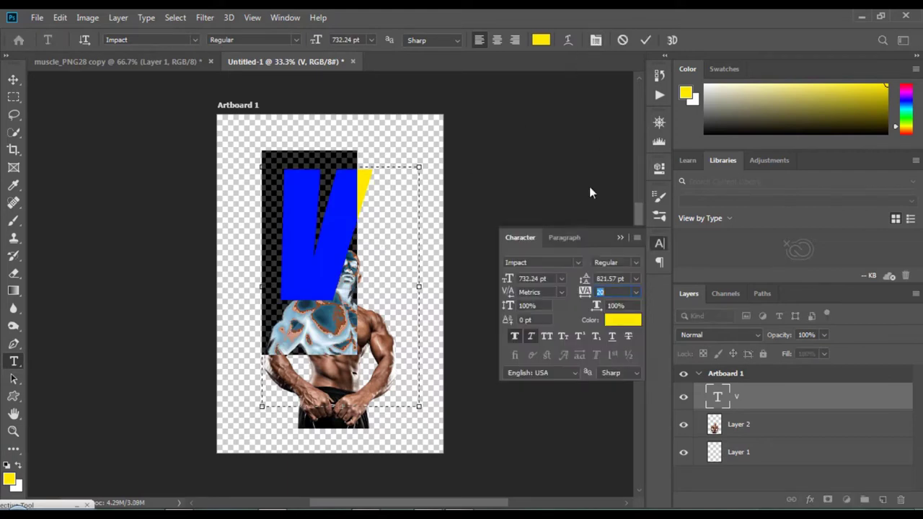
click(531, 338)
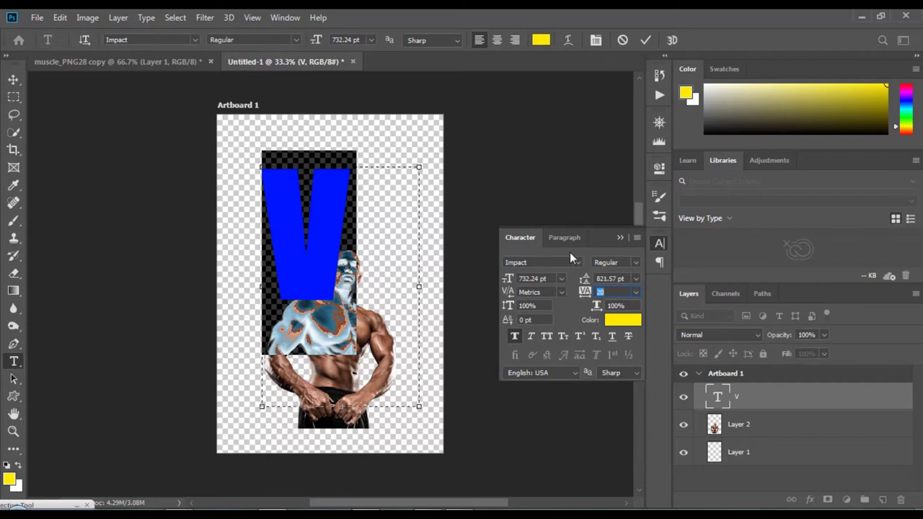
click(646, 41)
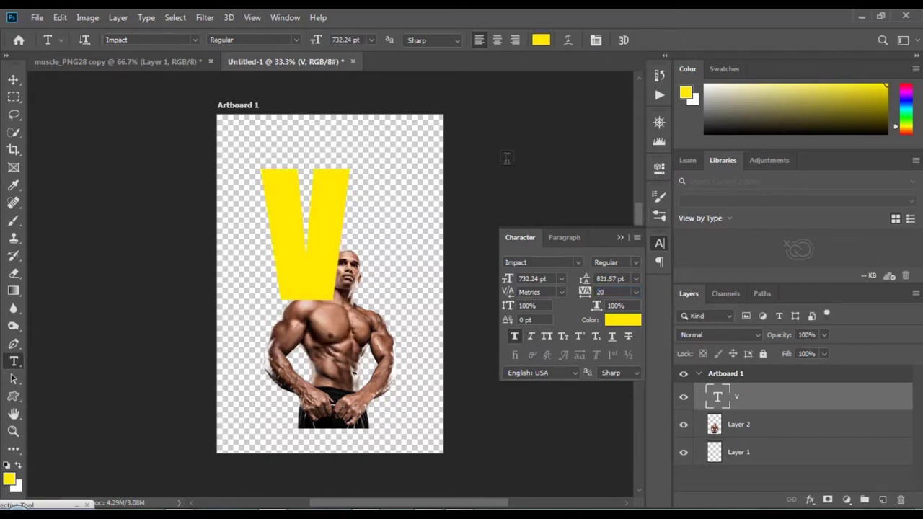
click(14, 80)
click(620, 238)
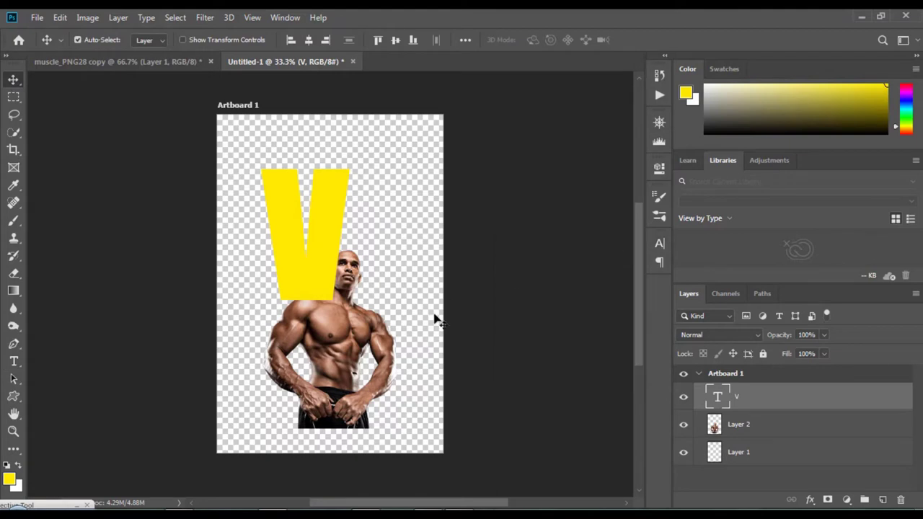
Move the V down-left and scale it up to about 144%.
click(334, 254)
drag(334, 254, 293, 274)
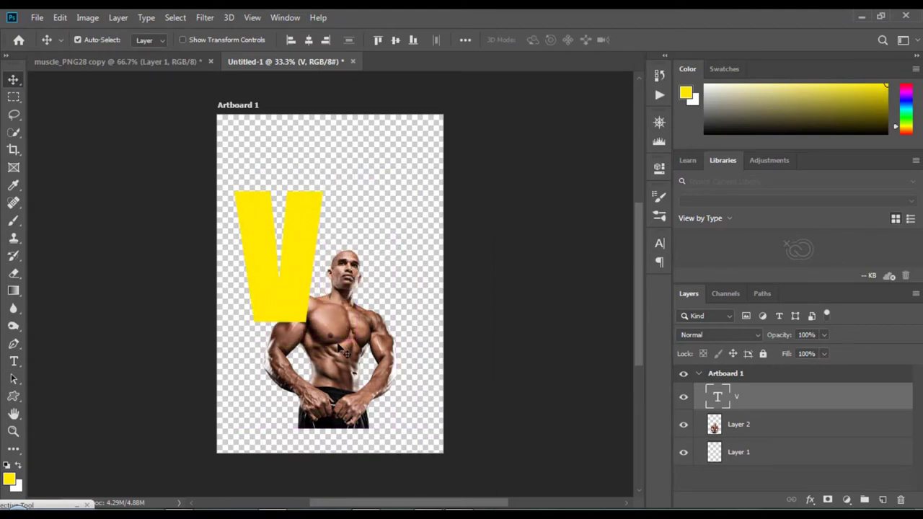
key(ctrl+t)
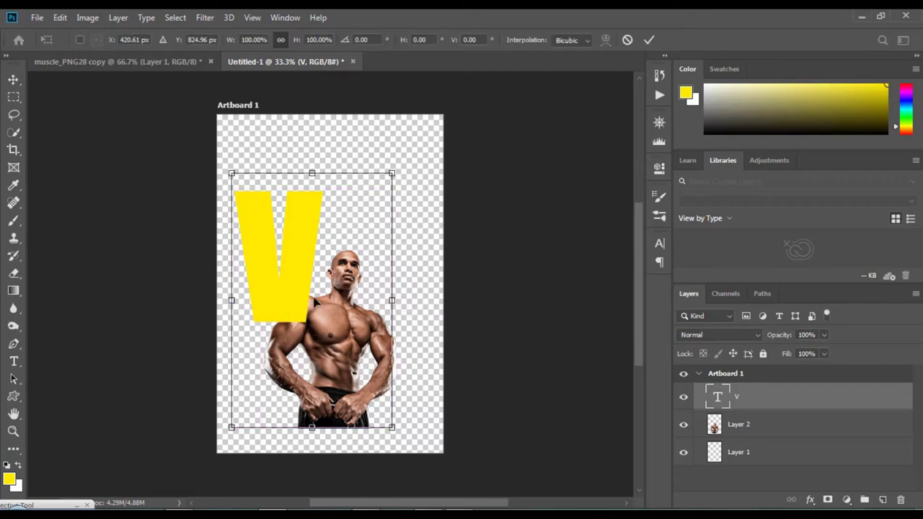
key(Return)
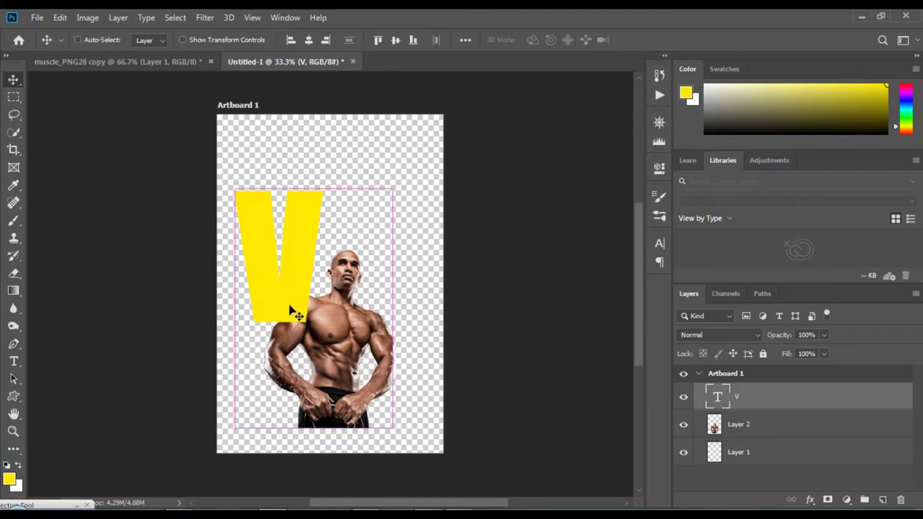
key(ctrl+t)
mouse_move(395, 428)
mouse_down()
mouse_move(480, 500)
mouse_move(513, 503)
mouse_up()
drag(342, 296, 357, 303)
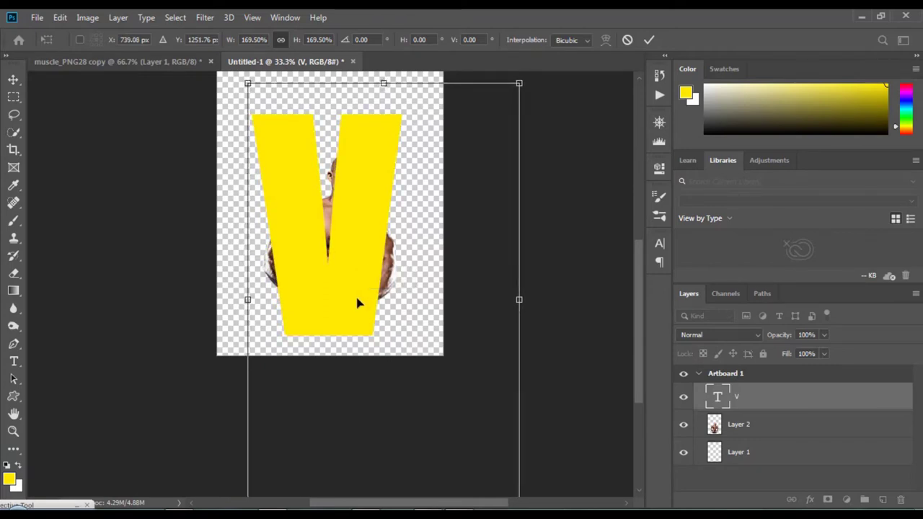
key(Return)
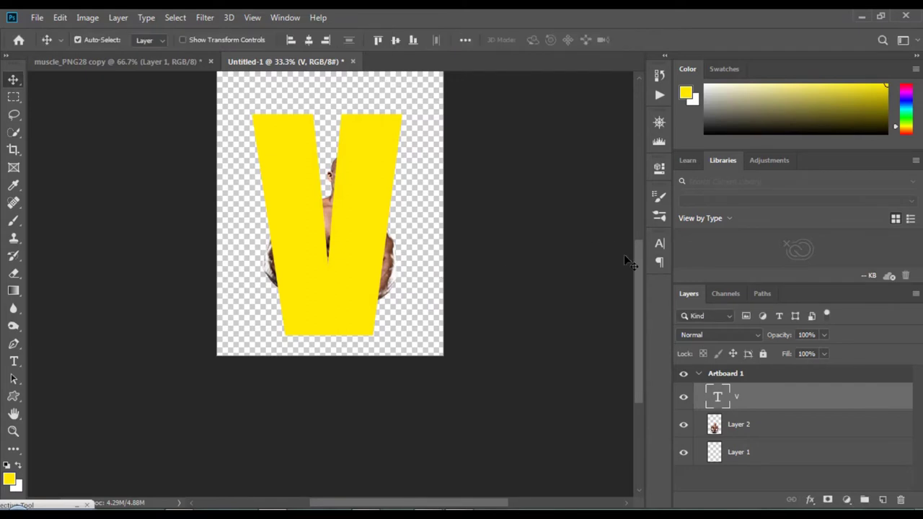
Scale the V and bodybuilder together to about 117% and move them down-right.
drag(638, 265, 635, 229)
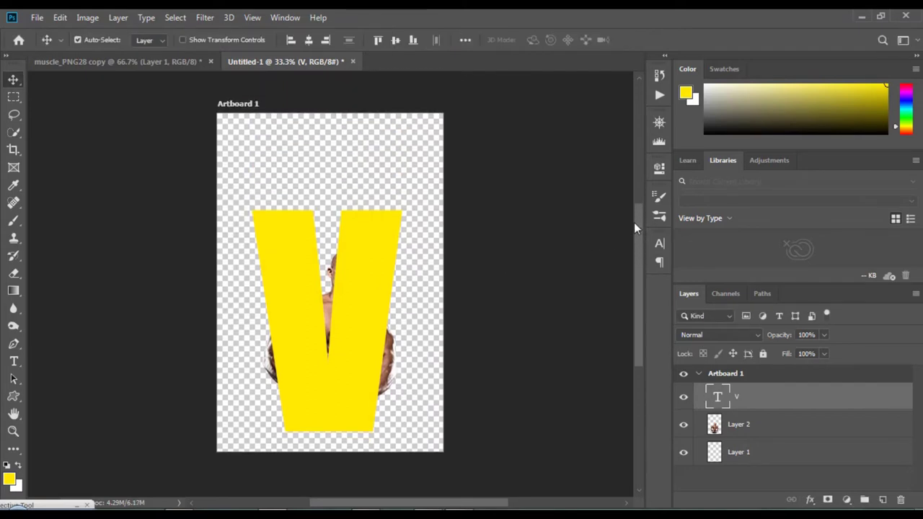
shift+click(733, 428)
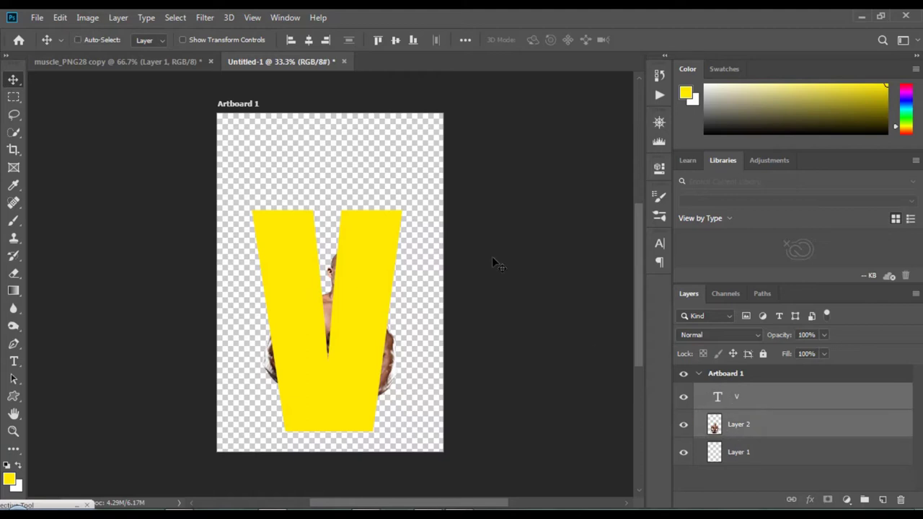
key(ctrl+t)
drag(254, 204, 217, 149)
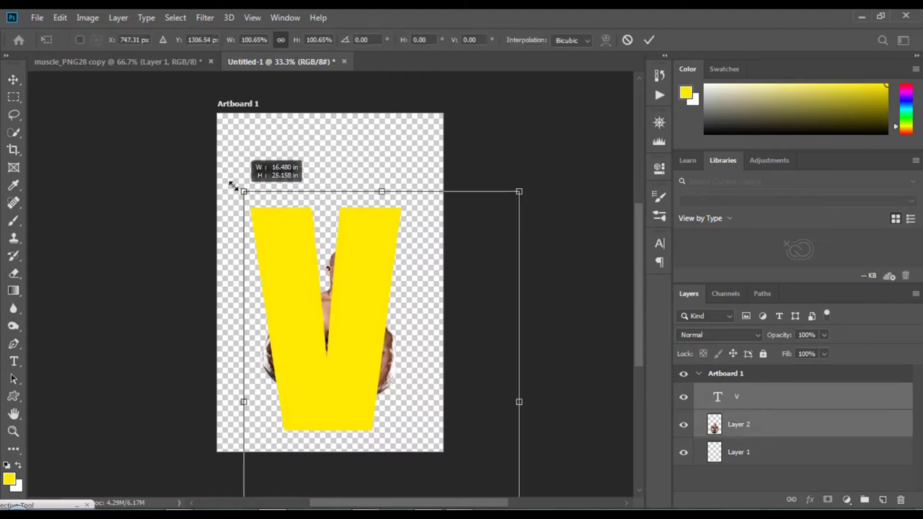
drag(389, 223, 393, 213)
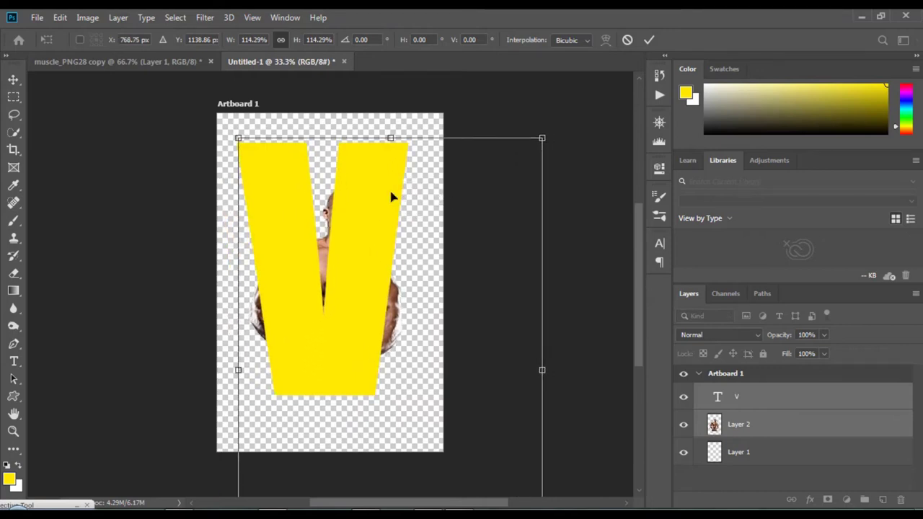
drag(238, 138, 229, 127)
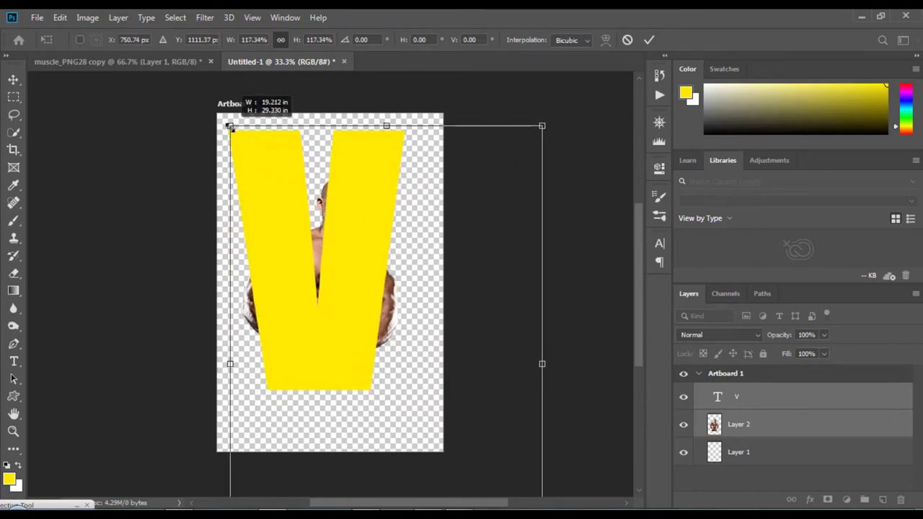
mouse_move(345, 260)
mouse_down()
mouse_move(360, 301)
mouse_move(360, 289)
mouse_up()
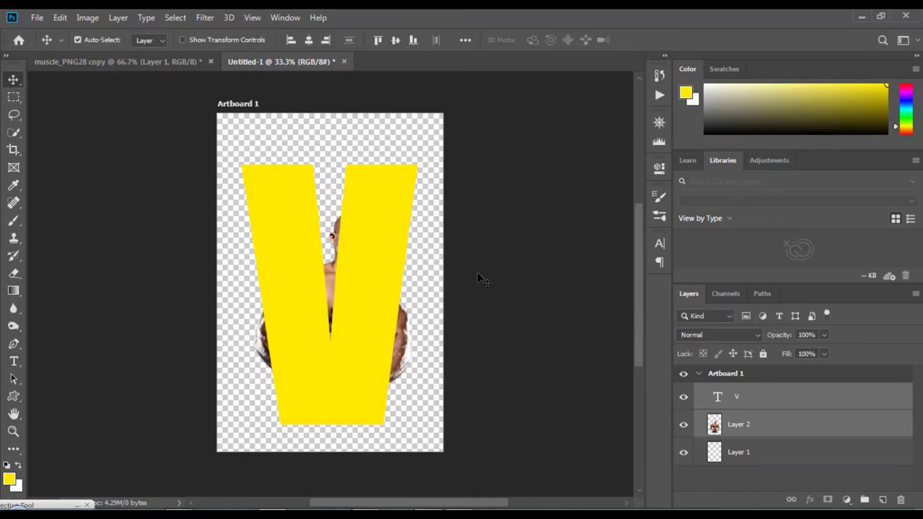
Move the bodybuilder layer above the V and scale him to about 137%.
click(728, 425)
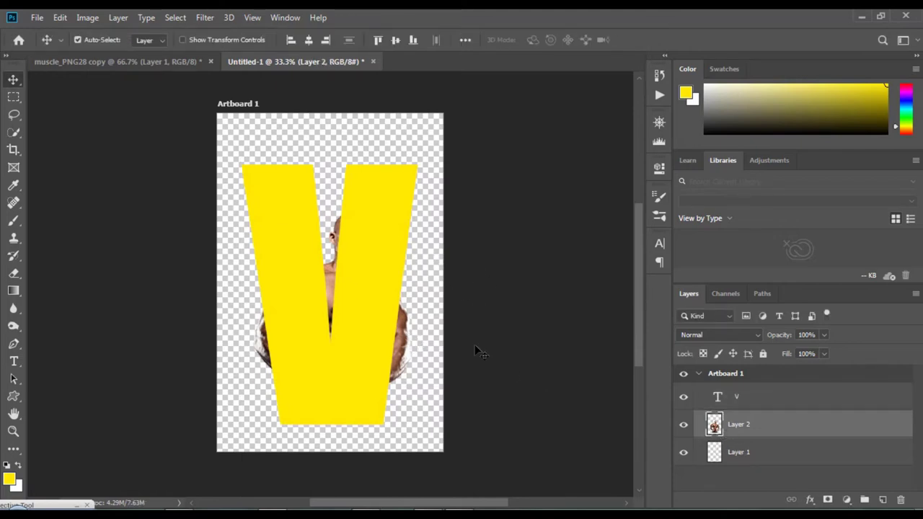
key(ctrl+t)
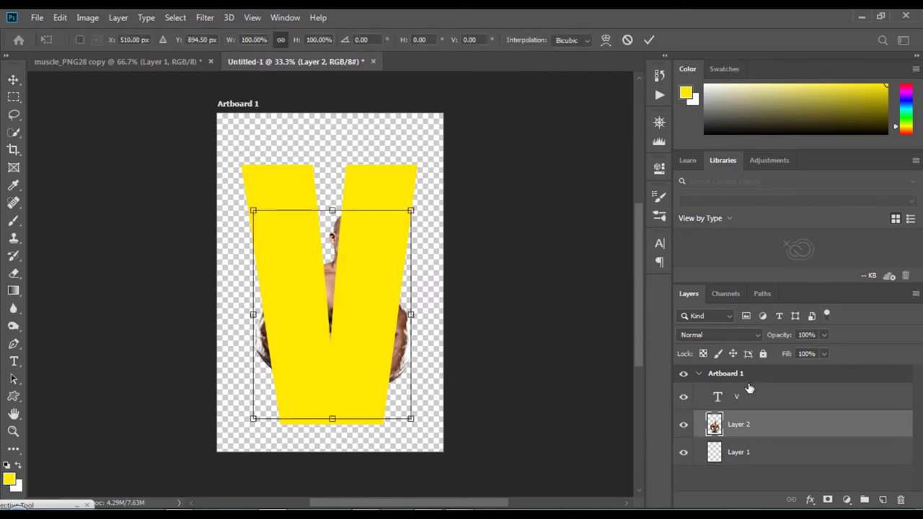
drag(734, 424, 732, 383)
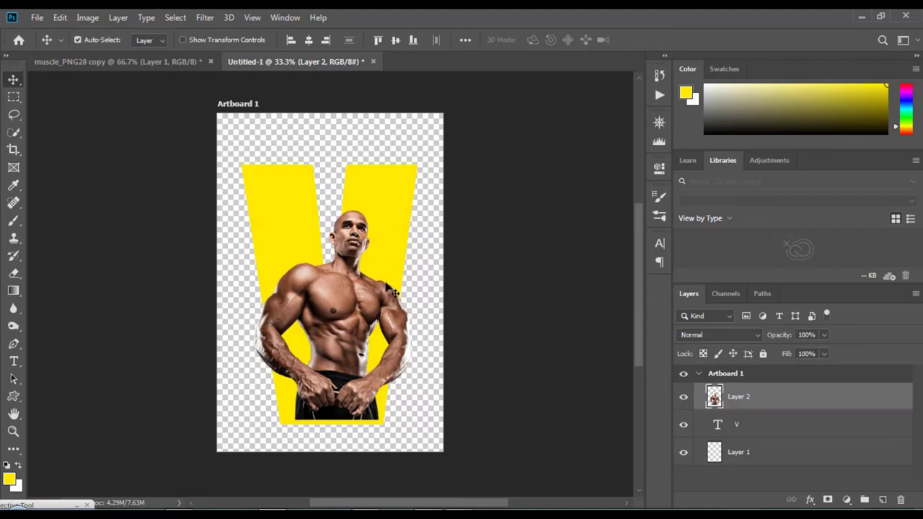
key(ctrl+t)
drag(411, 211, 469, 132)
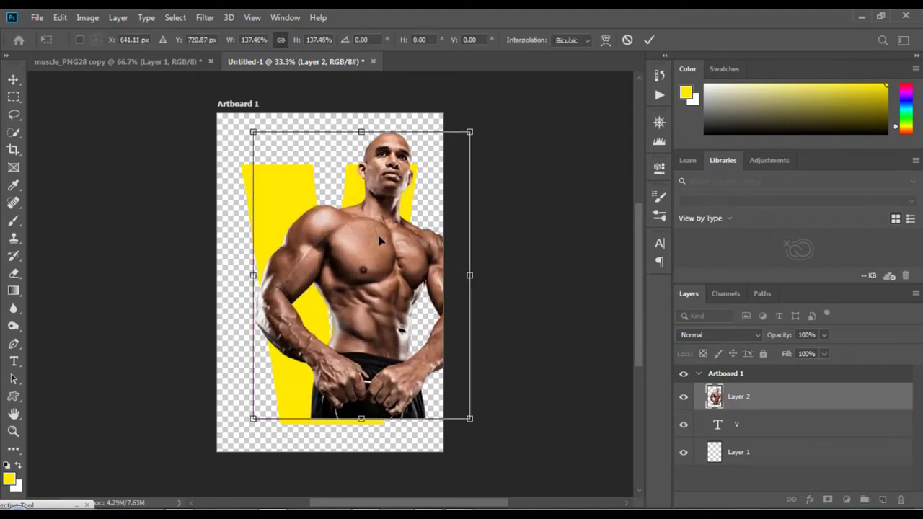
drag(380, 240, 365, 222)
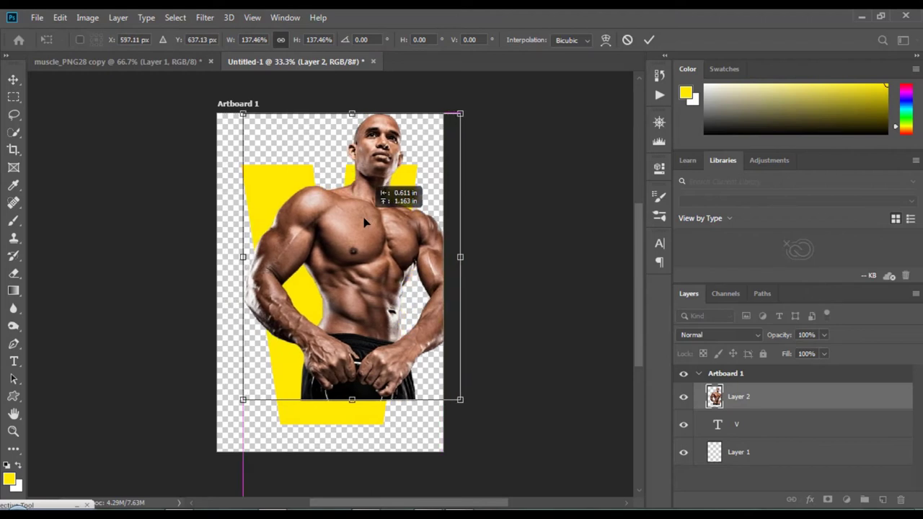
key(Return)
Shrink the V to about 94% and reposition the bodybuilder over it.
click(325, 406)
key(ctrl+t)
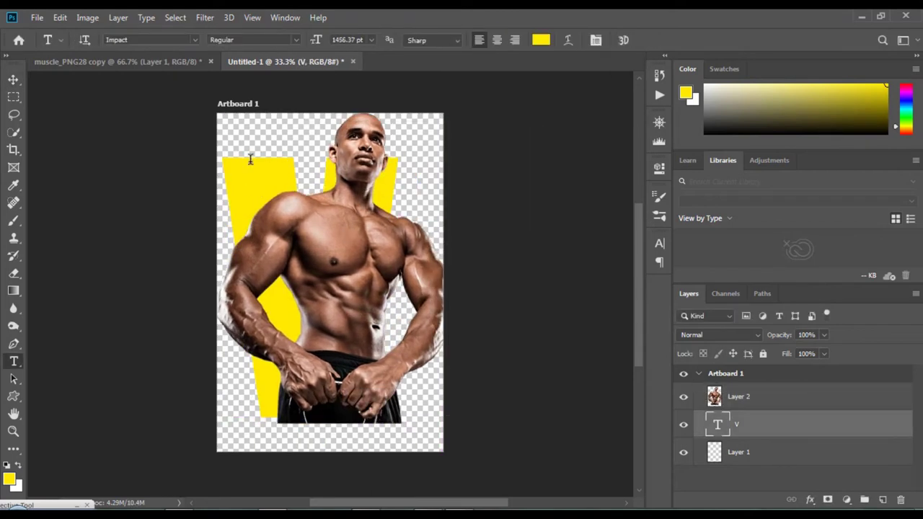
drag(252, 154, 230, 124)
key(Return)
drag(433, 303, 438, 320)
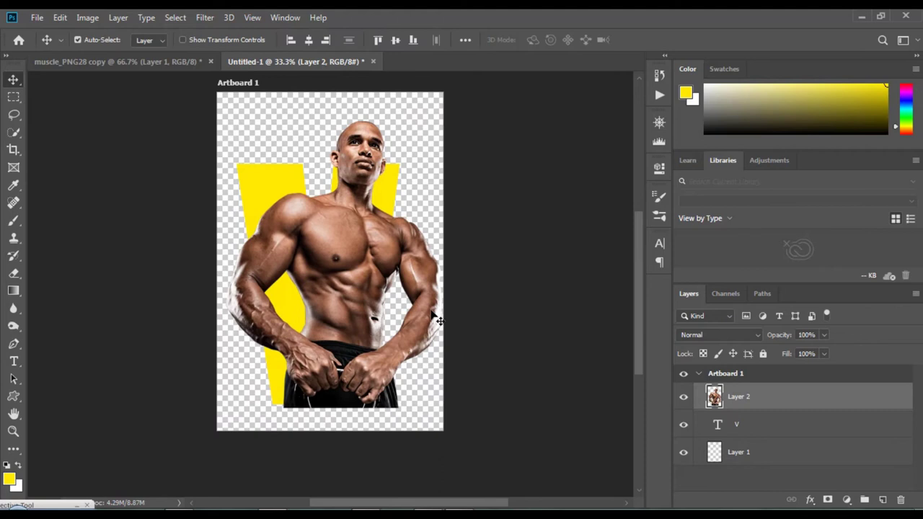
click(508, 287)
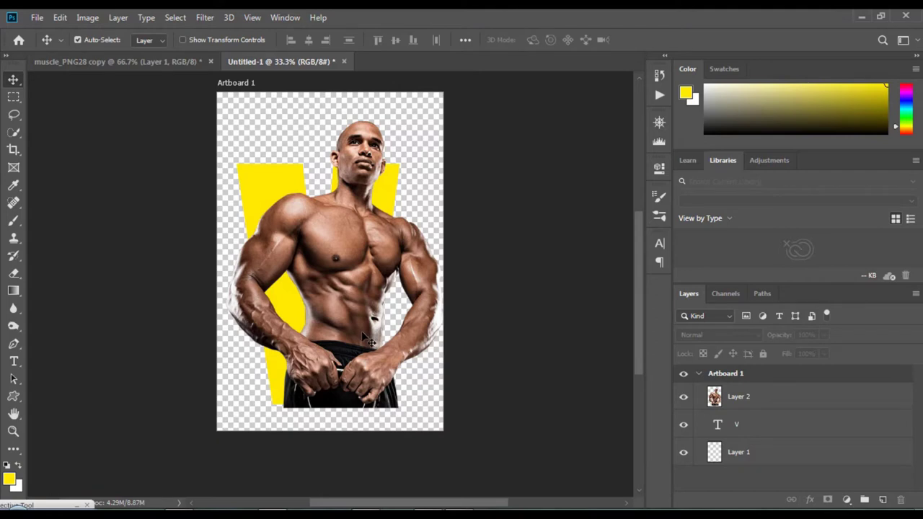
click(755, 401)
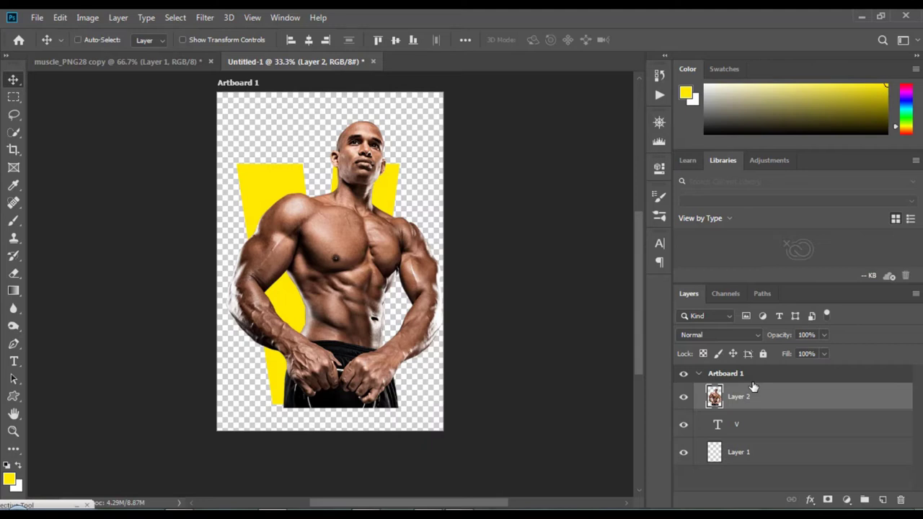
Duplicate Layer 2 with Ctrl+J and rasterize the V type layer.
key(ctrl+j)
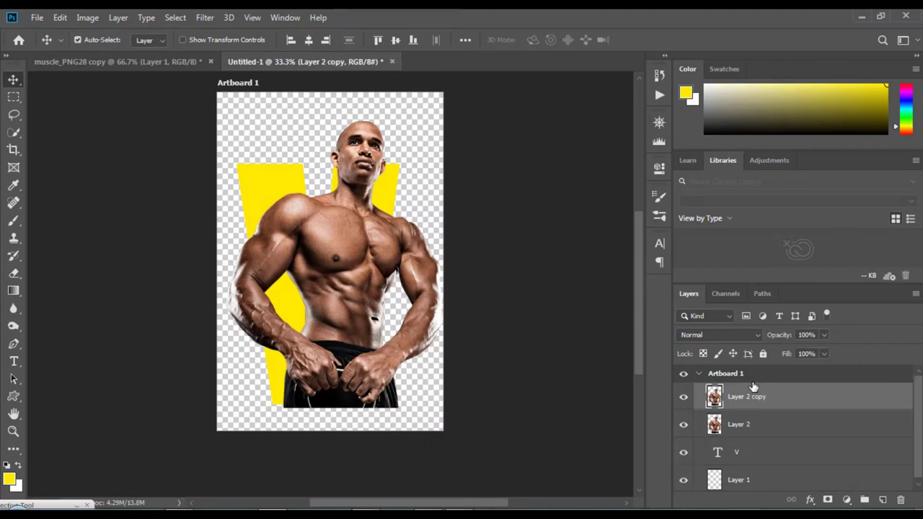
click(731, 460)
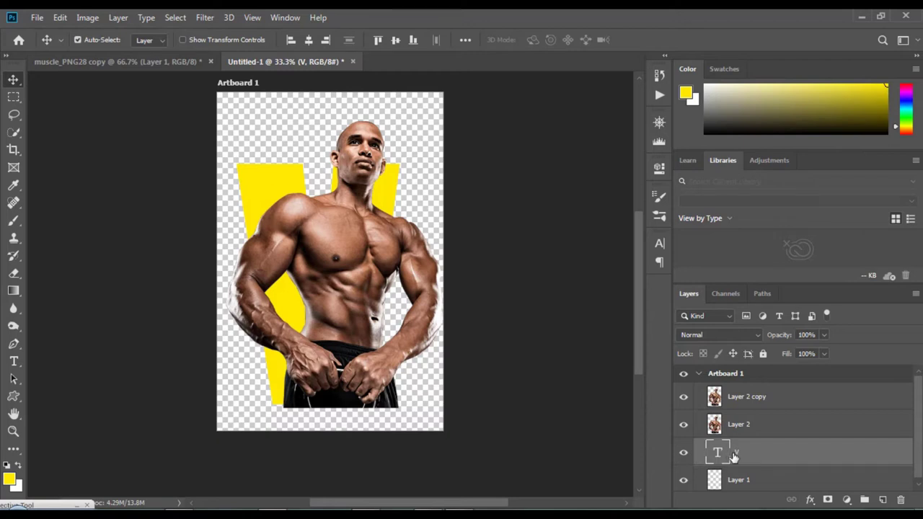
right_click(737, 457)
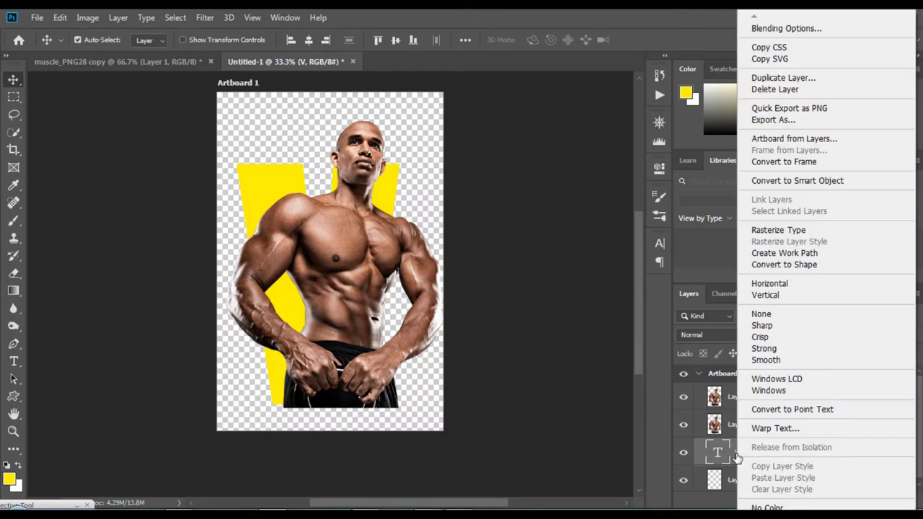
click(774, 231)
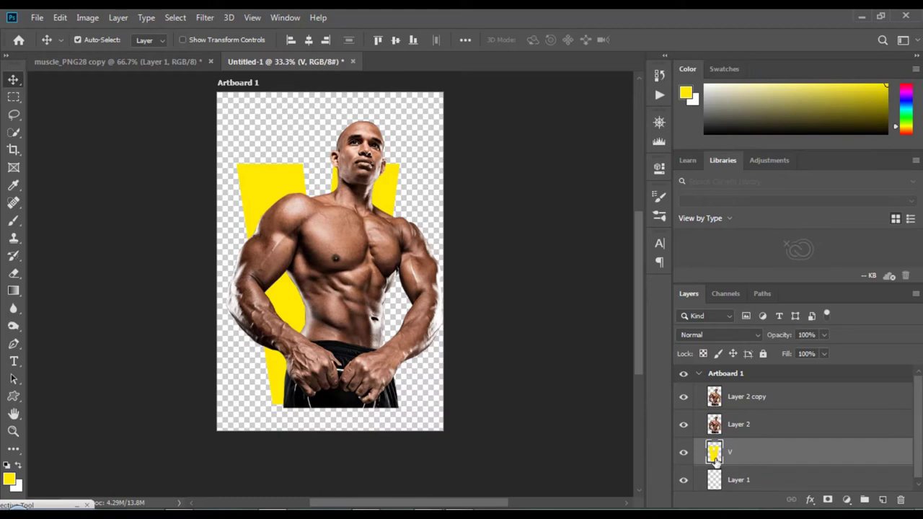
Load the V's outline as a selection and fill it with pure red #ff0000.
key(ctrl)
ctrl+click(714, 453)
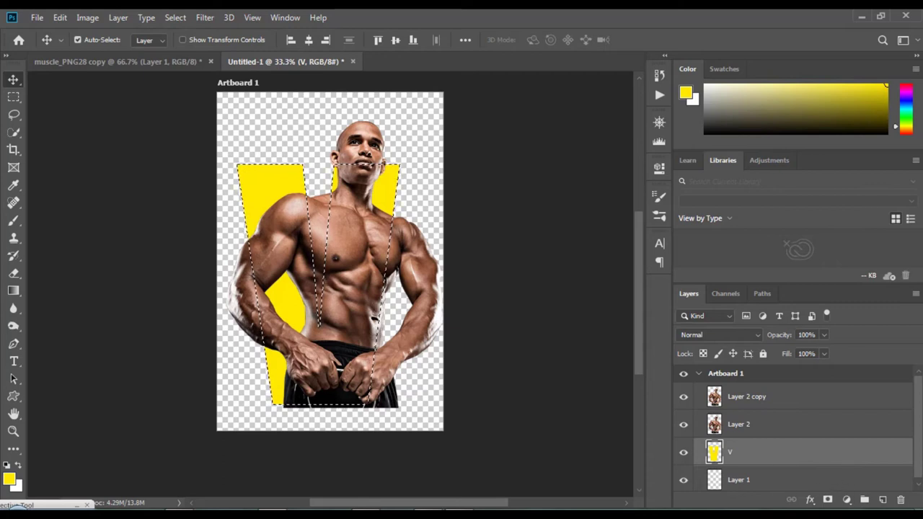
click(9, 479)
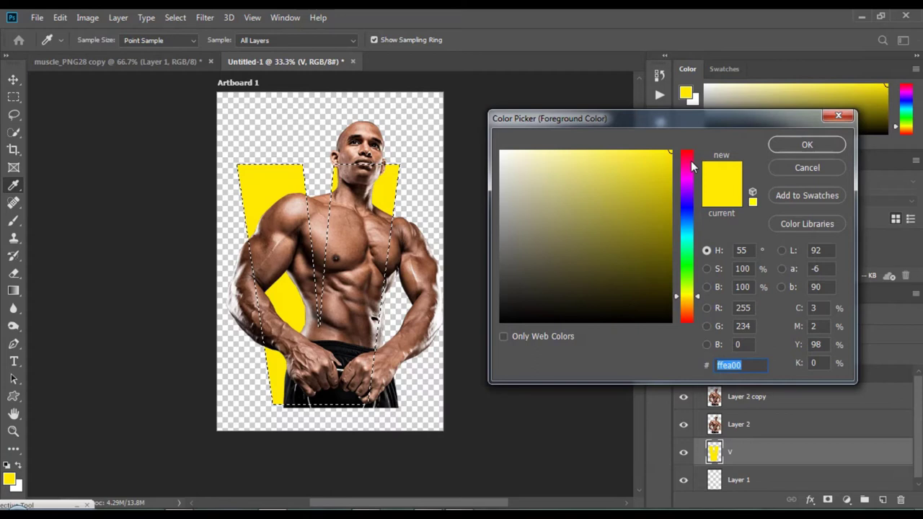
click(687, 151)
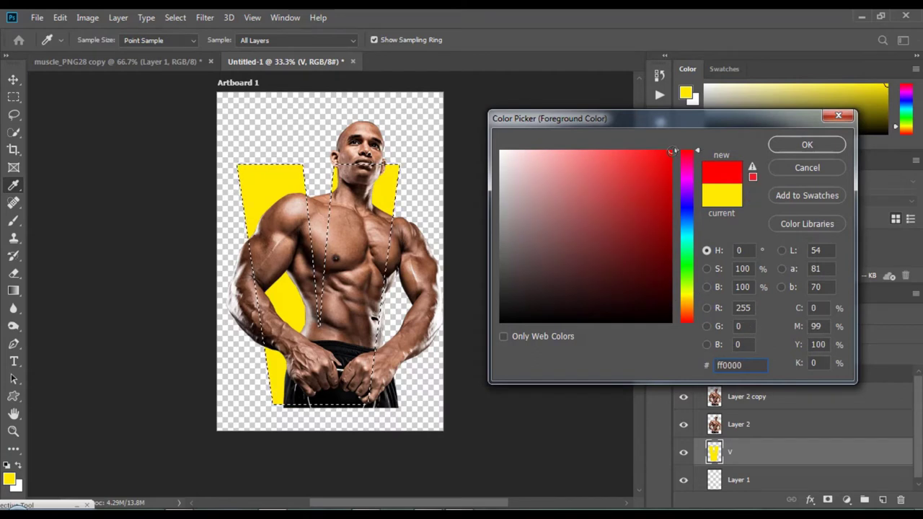
click(807, 145)
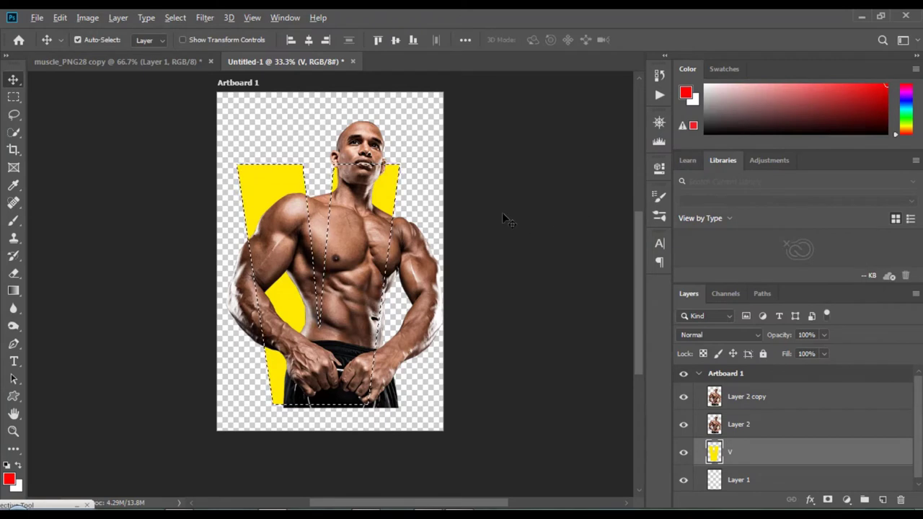
key(alt+BackSpace)
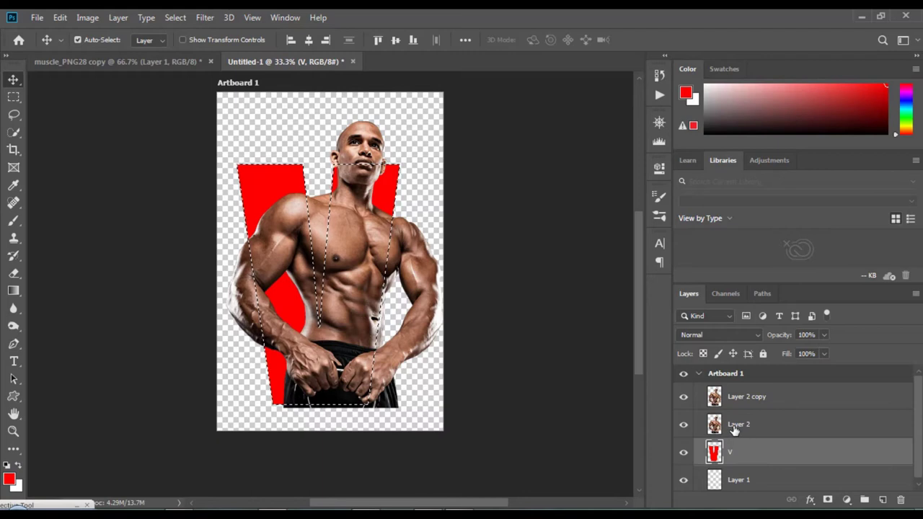
click(735, 430)
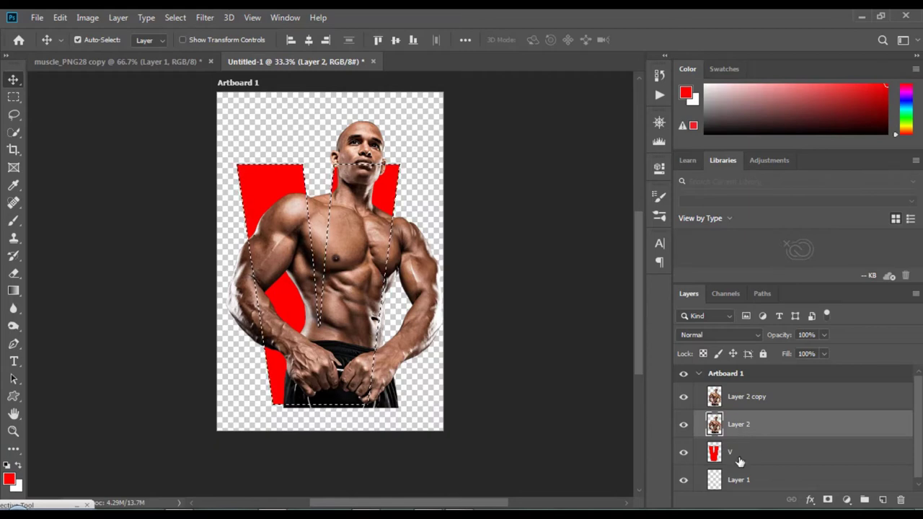
Add a V-shaped layer mask to Layer 2 from the V selection.
click(739, 461)
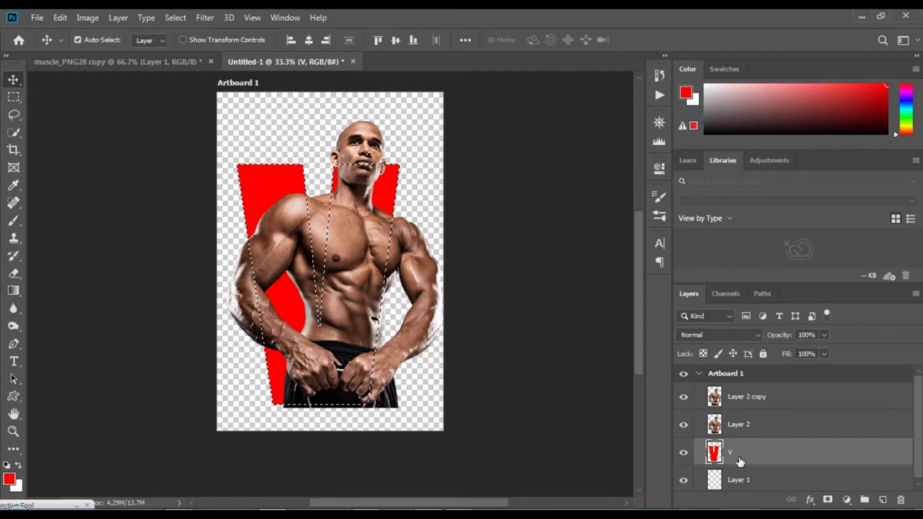
key(ctrl)
key(ctrl)
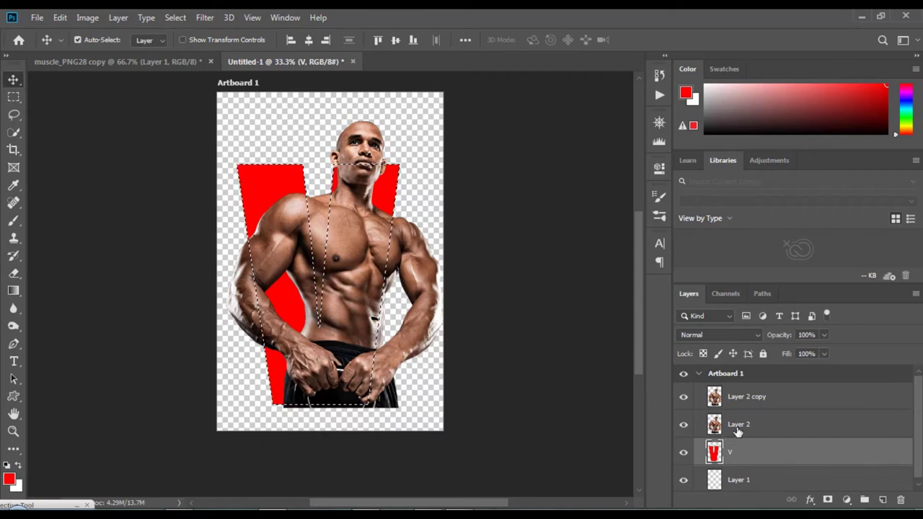
click(737, 427)
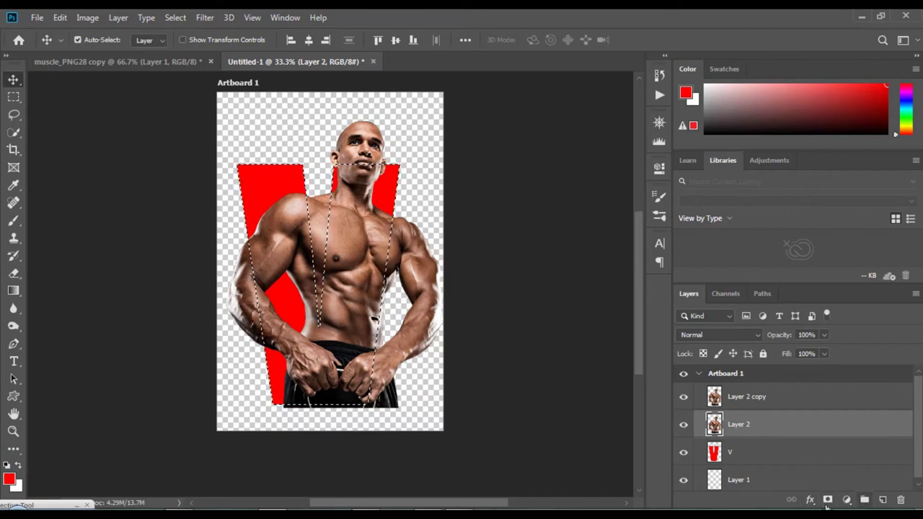
click(828, 500)
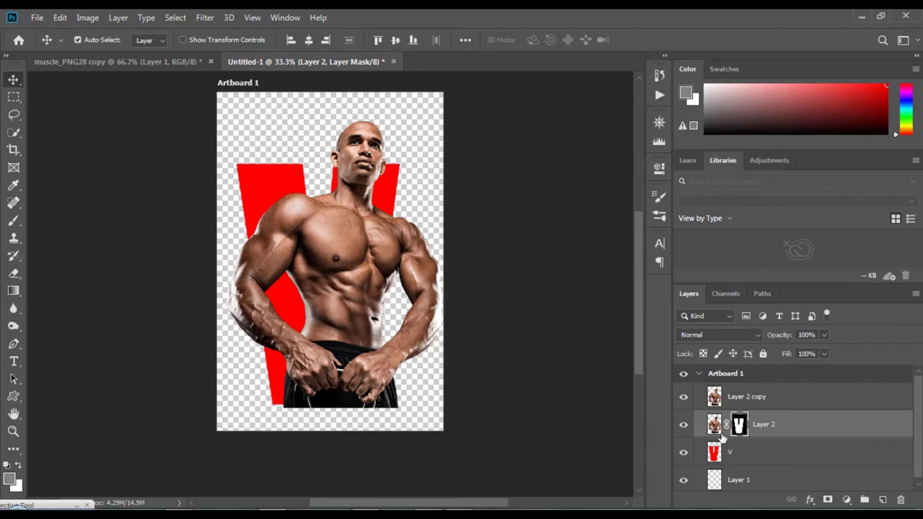
Toggle Layer 2 copy's visibility to check the masked figure.
click(684, 398)
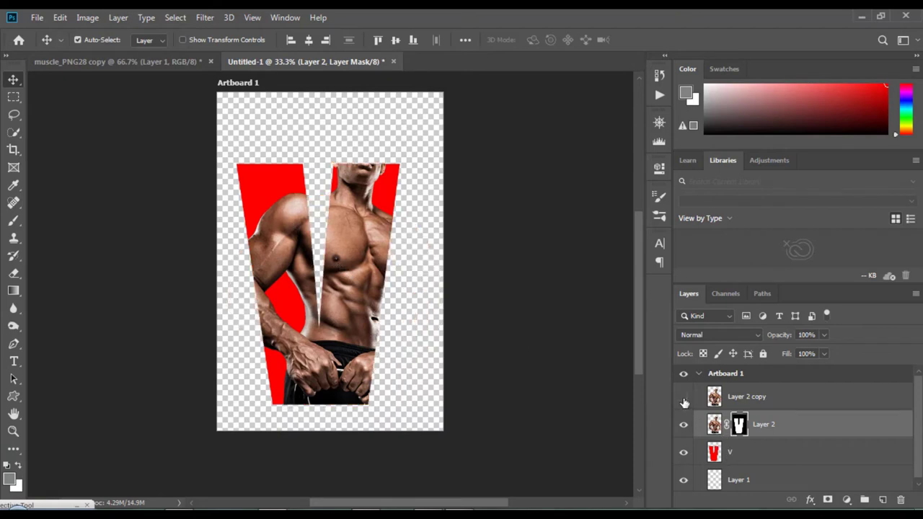
click(685, 398)
click(684, 399)
click(684, 400)
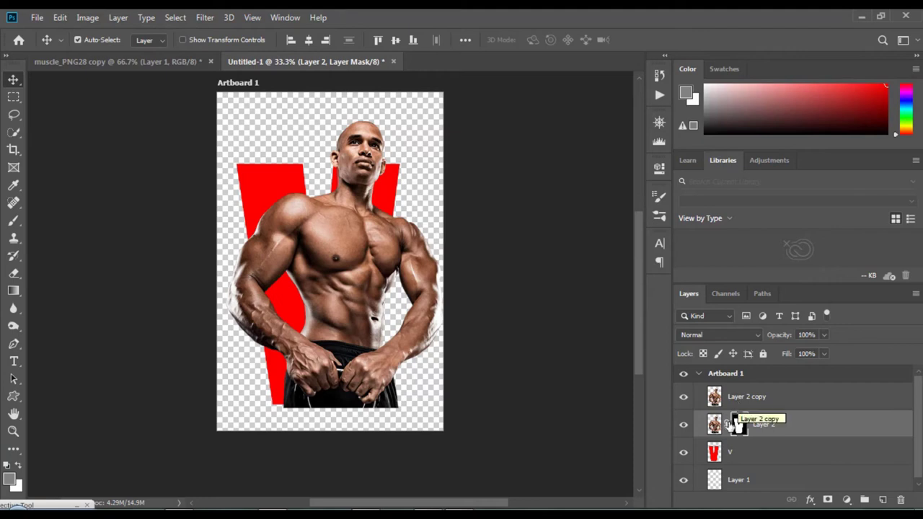
Lower Layer 2 copy's opacity to 51% and zoom in on the torso.
click(735, 400)
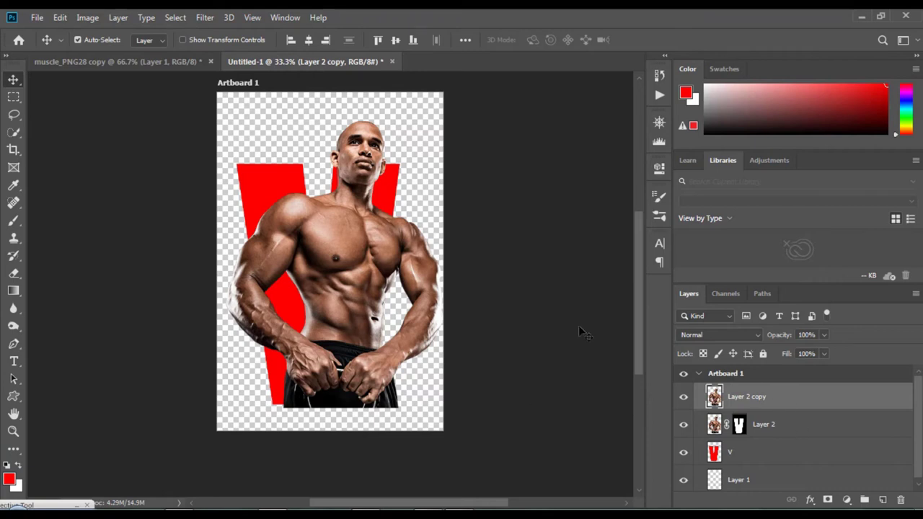
click(824, 334)
drag(825, 349, 814, 350)
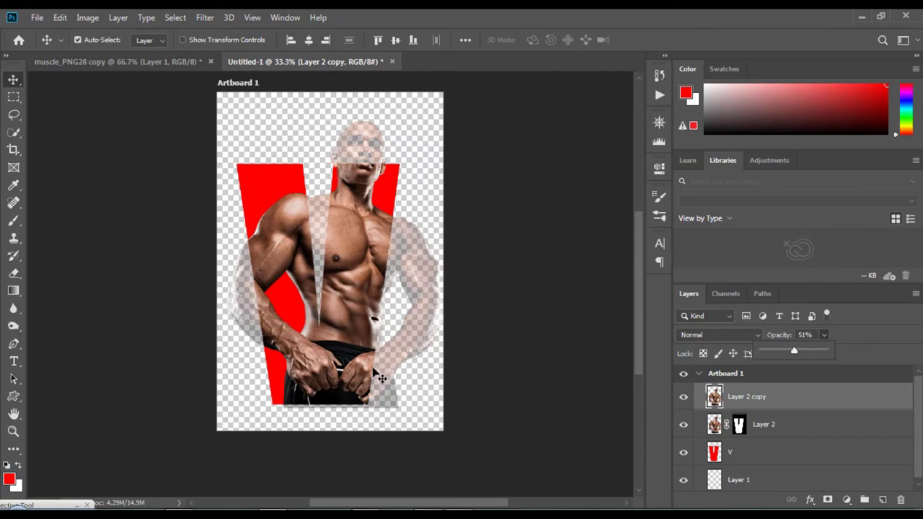
key(ctrl+plus)
key(ctrl+plus)
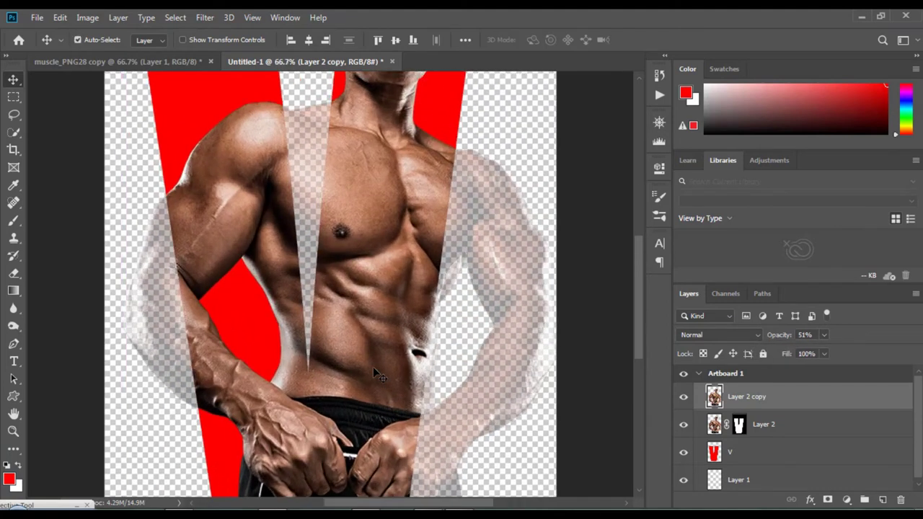
drag(325, 259, 339, 279)
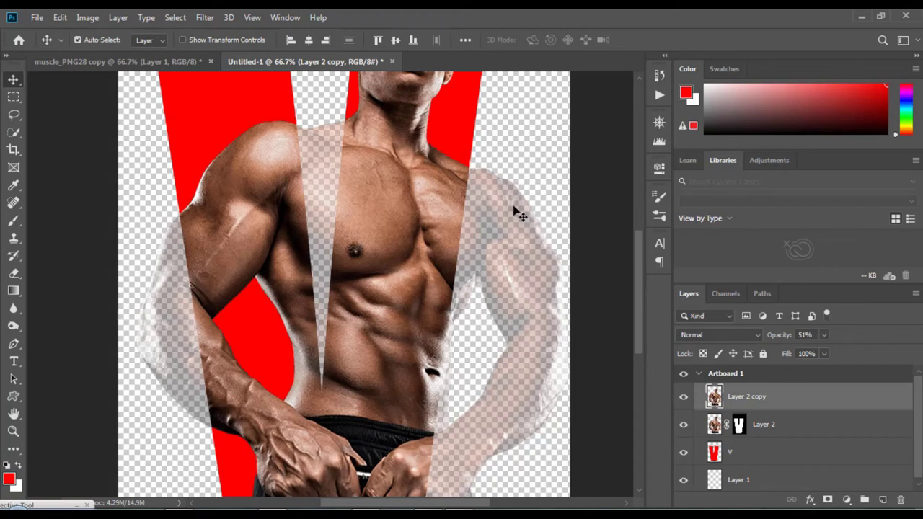
click(14, 274)
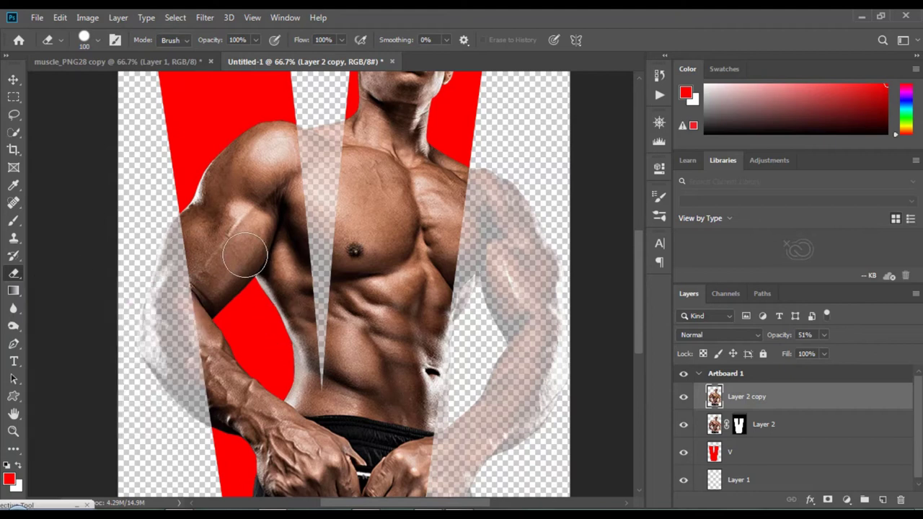
Erase the faded copy from the arms, lower strip, chest wedge and jaw, keeping the head.
drag(158, 212, 175, 391)
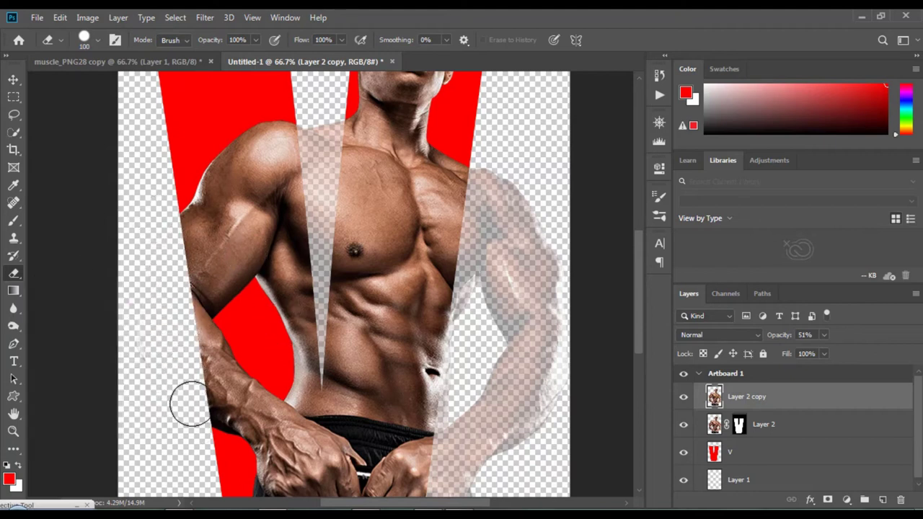
scroll(328, 382, down, 5)
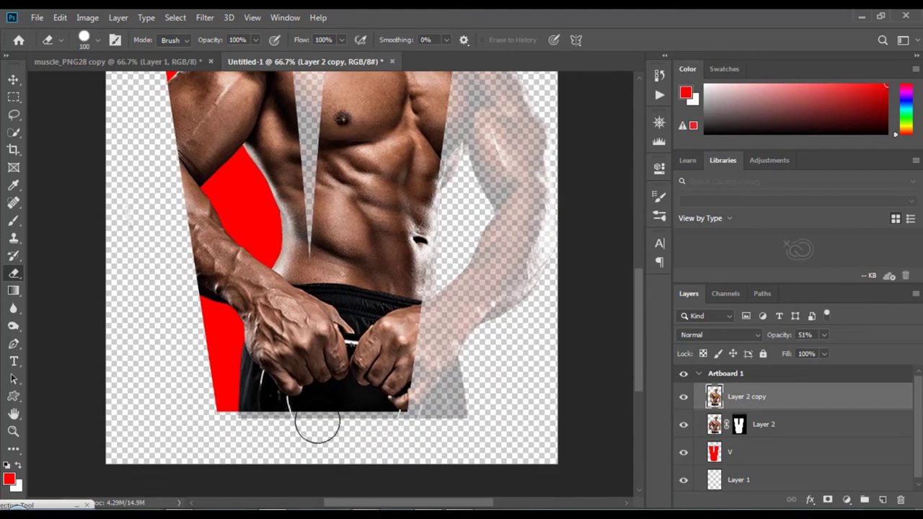
mouse_move(232, 424)
mouse_down()
mouse_move(396, 434)
mouse_move(431, 426)
mouse_move(480, 372)
mouse_move(475, 388)
mouse_move(424, 425)
mouse_move(443, 284)
mouse_move(476, 330)
mouse_move(469, 324)
mouse_up()
mouse_move(421, 285)
mouse_down()
mouse_move(399, 420)
mouse_move(495, 437)
mouse_move(515, 381)
mouse_move(517, 313)
mouse_move(478, 207)
mouse_move(458, 179)
mouse_move(434, 295)
mouse_move(461, 254)
mouse_move(476, 313)
mouse_move(478, 396)
mouse_move(469, 406)
mouse_move(429, 359)
mouse_move(447, 243)
mouse_up()
drag(408, 262, 410, 343)
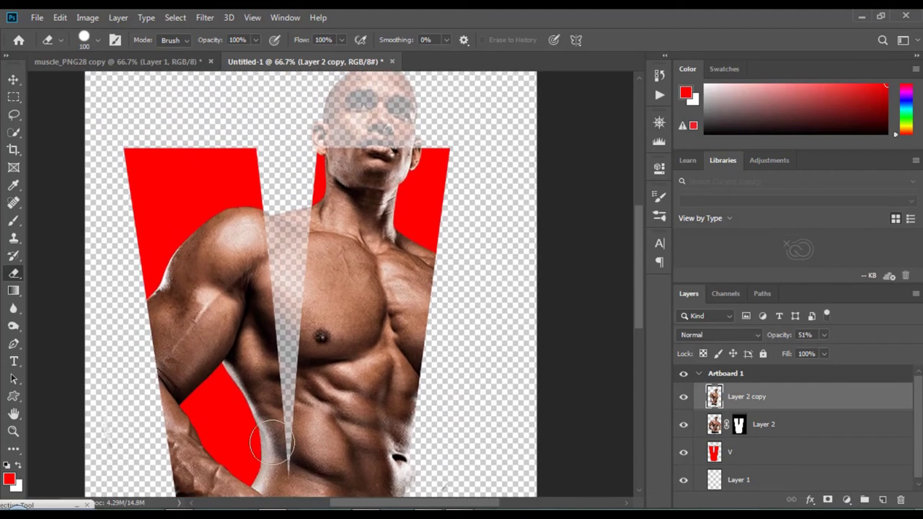
mouse_move(272, 441)
mouse_down()
mouse_move(294, 225)
mouse_move(274, 234)
mouse_move(294, 226)
mouse_up()
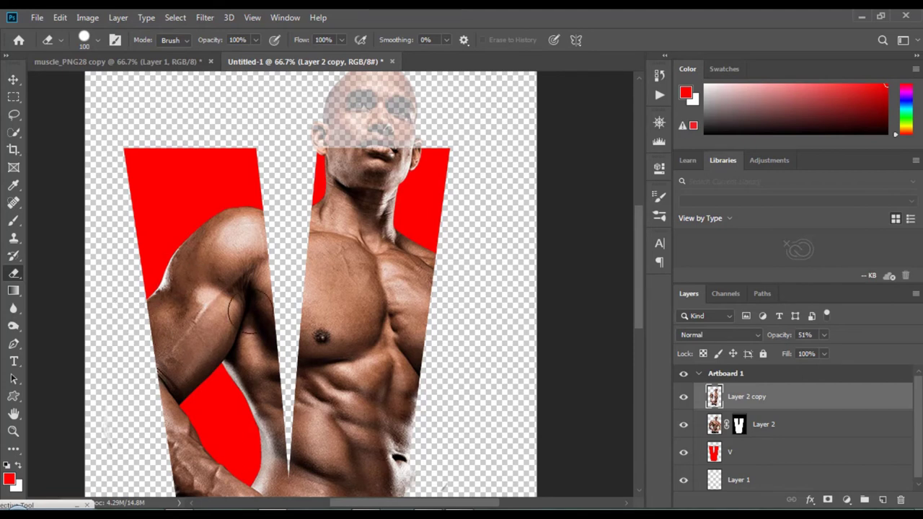
drag(233, 404, 248, 294)
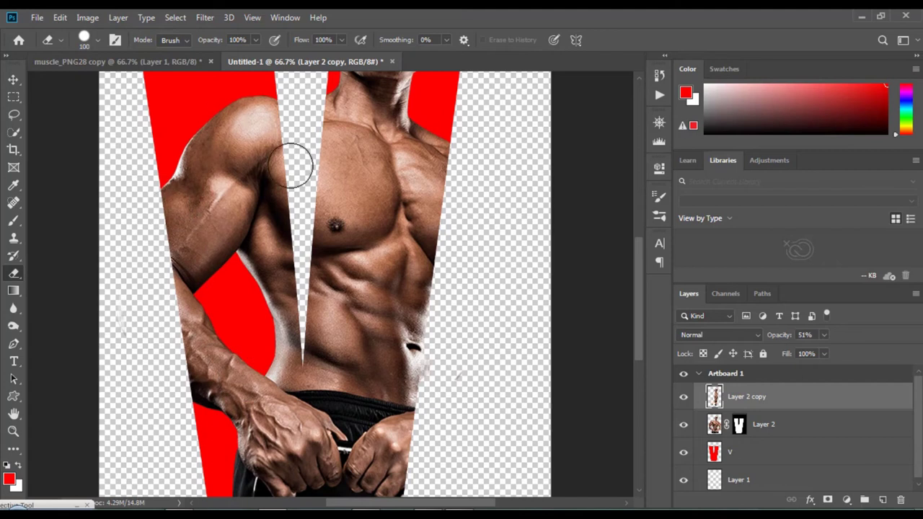
drag(289, 166, 247, 335)
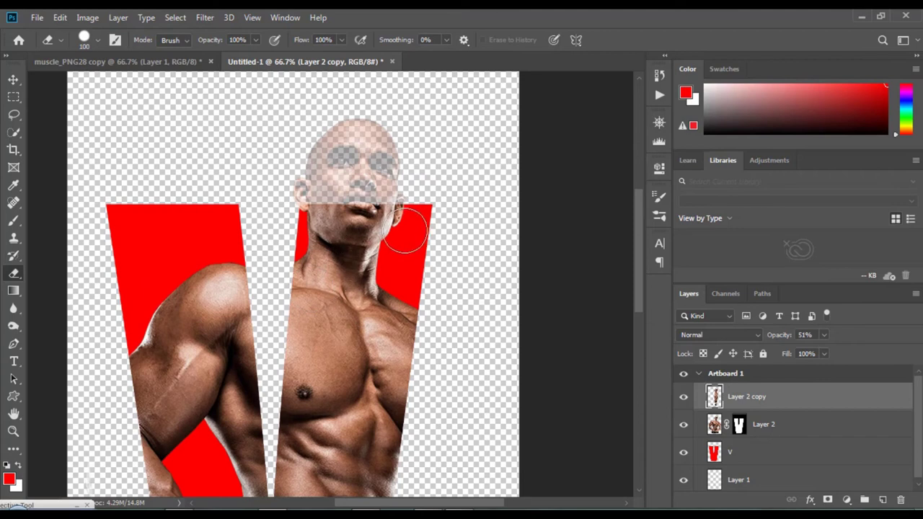
drag(325, 230, 313, 249)
Check the result by toggling Layer 2, then set Layer 2 copy to 100% opacity.
click(683, 429)
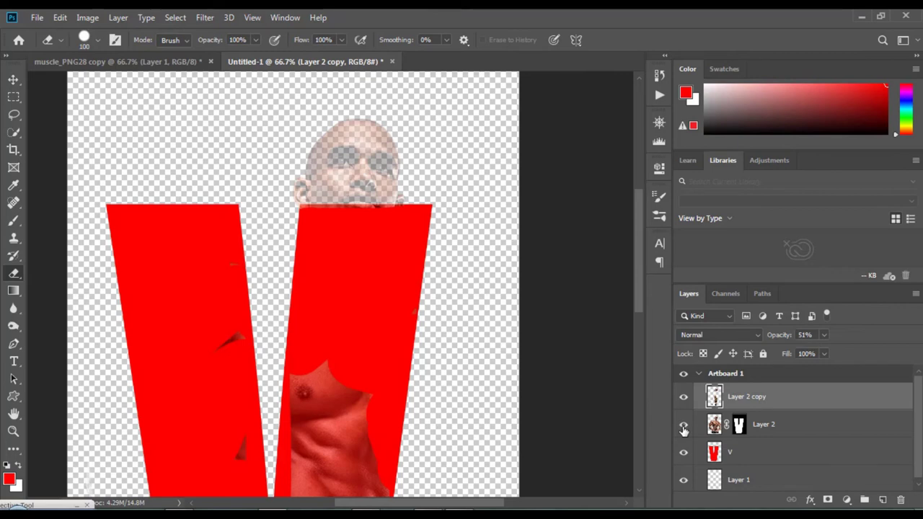
click(683, 428)
scroll(381, 210, down, 5)
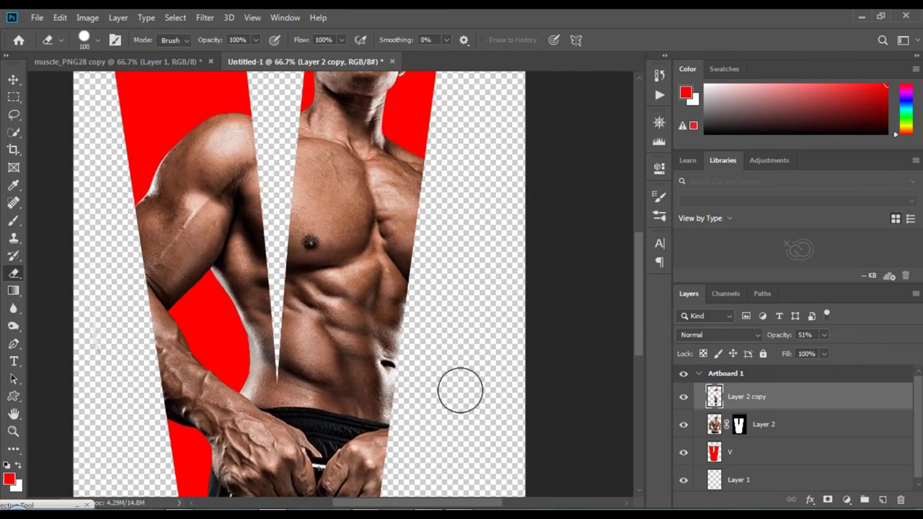
mouse_move(306, 318)
mouse_down()
mouse_move(322, 417)
mouse_move(345, 220)
mouse_up()
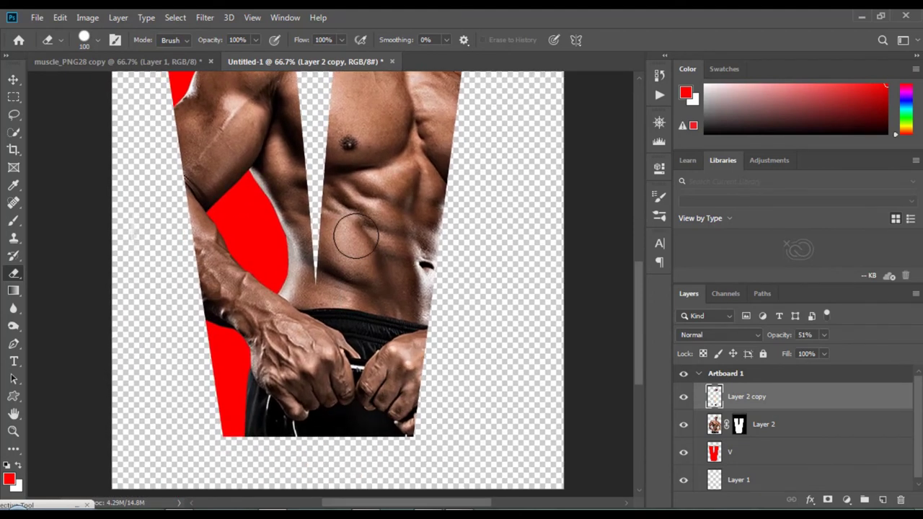
scroll(356, 236, up, 5)
scroll(356, 235, right, 2)
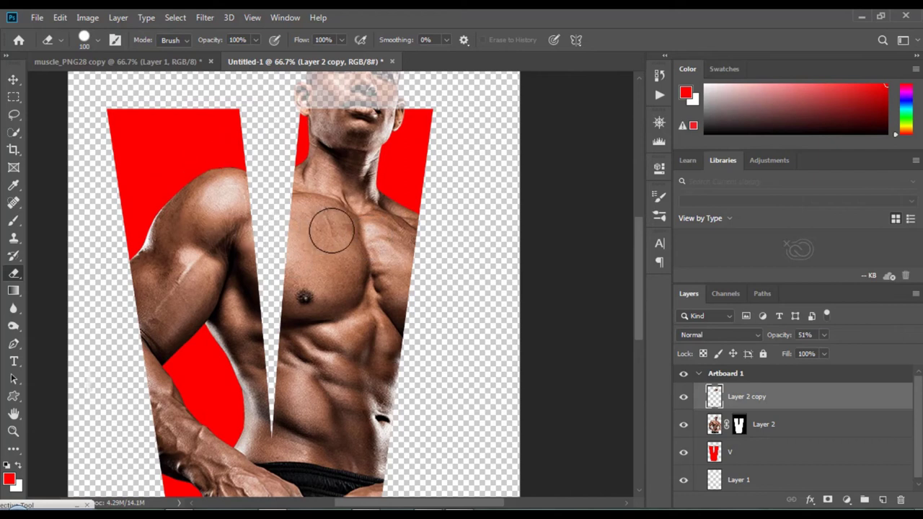
scroll(332, 229, up, 4)
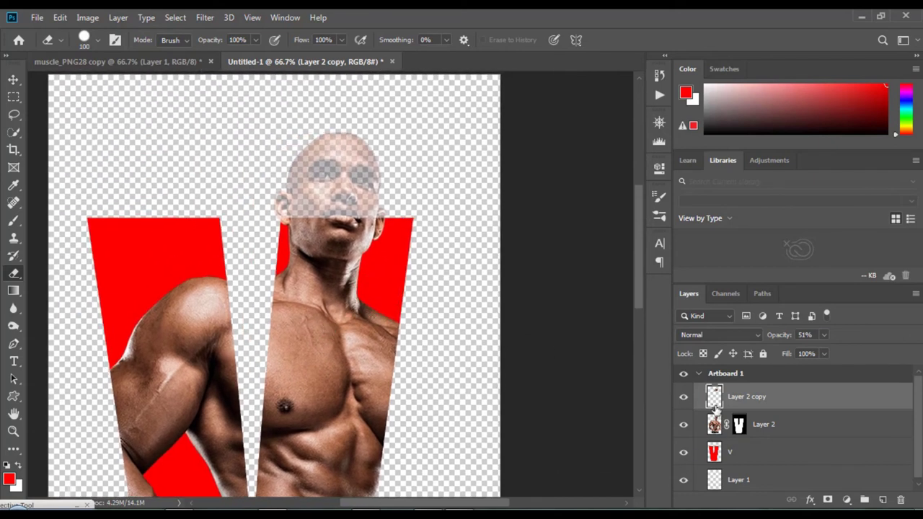
click(824, 335)
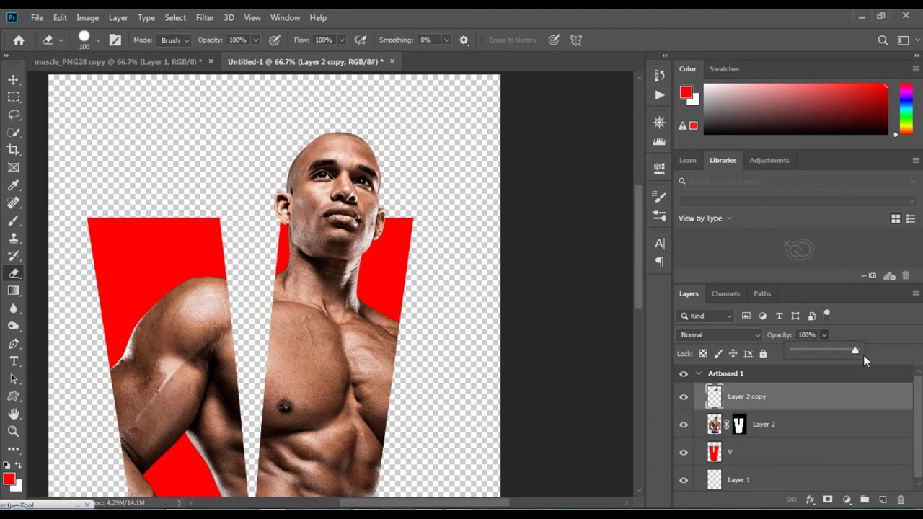
Zoom out to about 33.3% to see the whole artboard and select the empty Layer 1.
key(ctrl+minus)
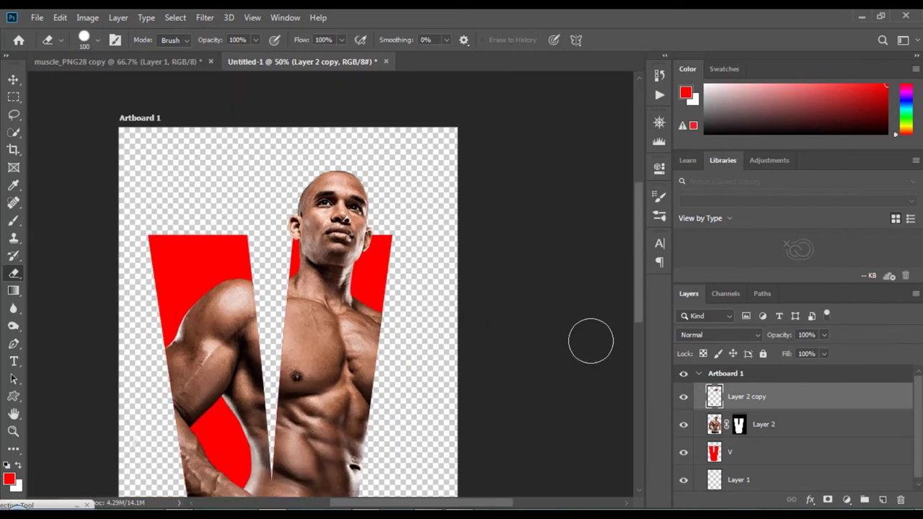
key(ctrl+minus)
key(ctrl+minus)
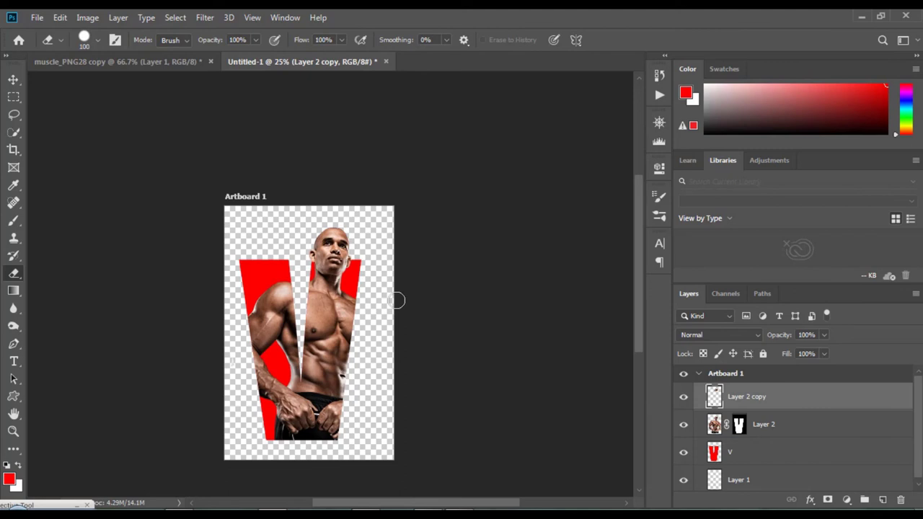
key(ctrl+plus)
drag(360, 304, 384, 255)
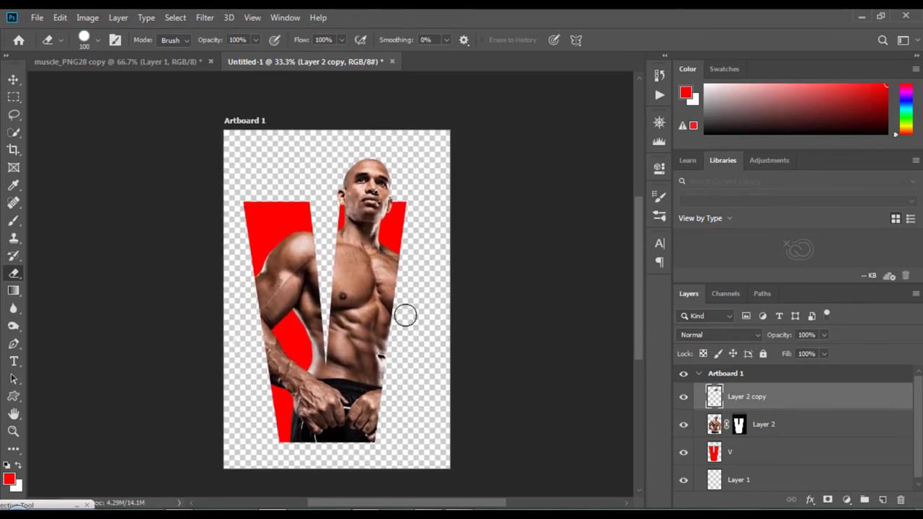
click(766, 455)
click(748, 478)
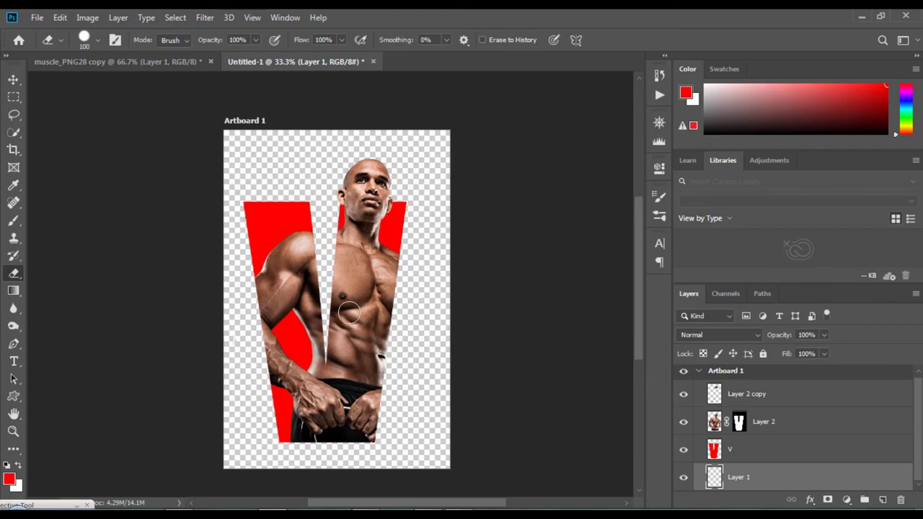
Make white the foreground colour and fill Layer 1 with it.
click(20, 466)
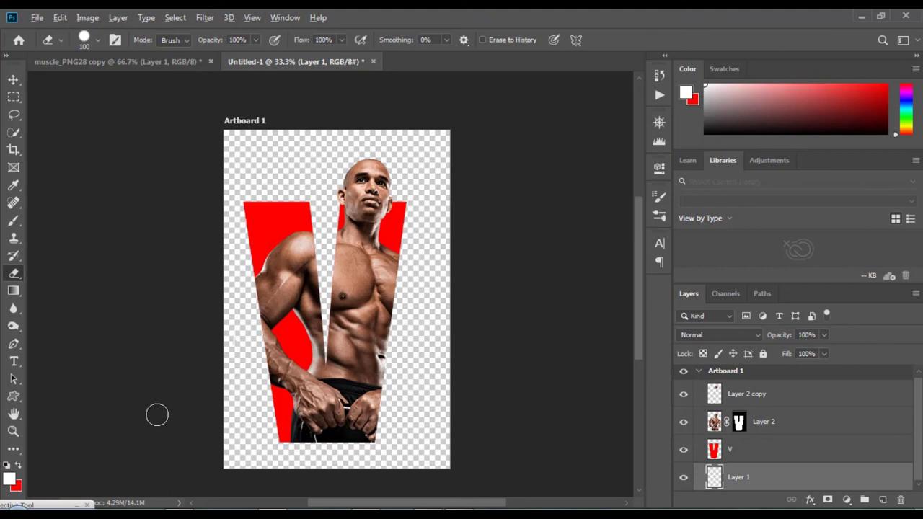
key(alt+BackSpace)
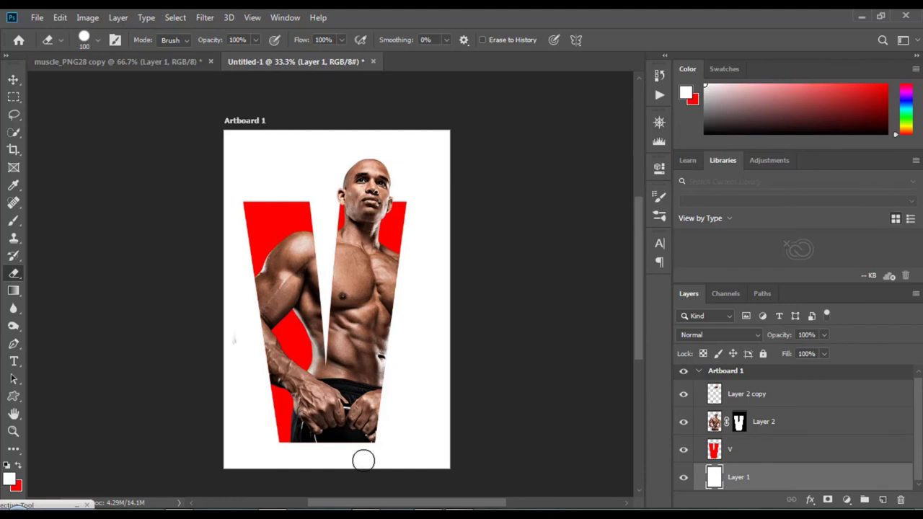
click(13, 79)
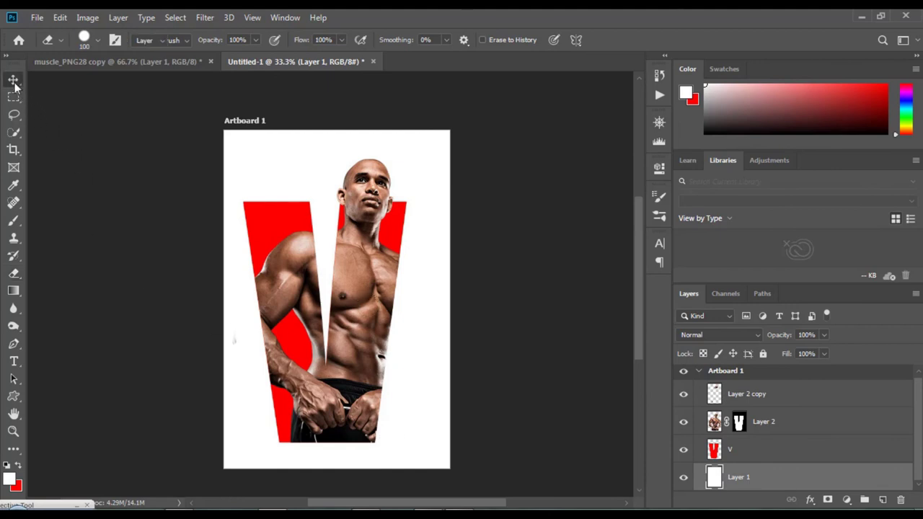
Undo an accidental sideways shift of the masked photo and select the V layer.
click(372, 338)
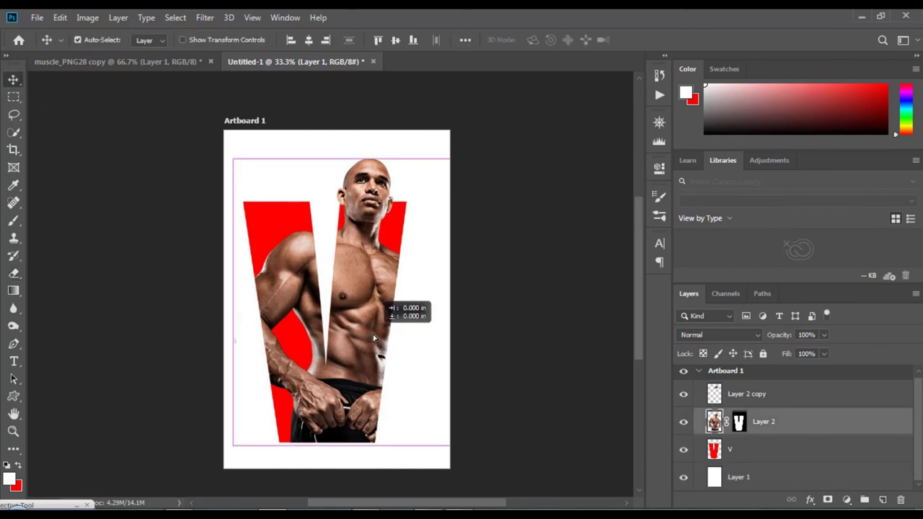
drag(373, 337, 382, 339)
key(ctrl+z)
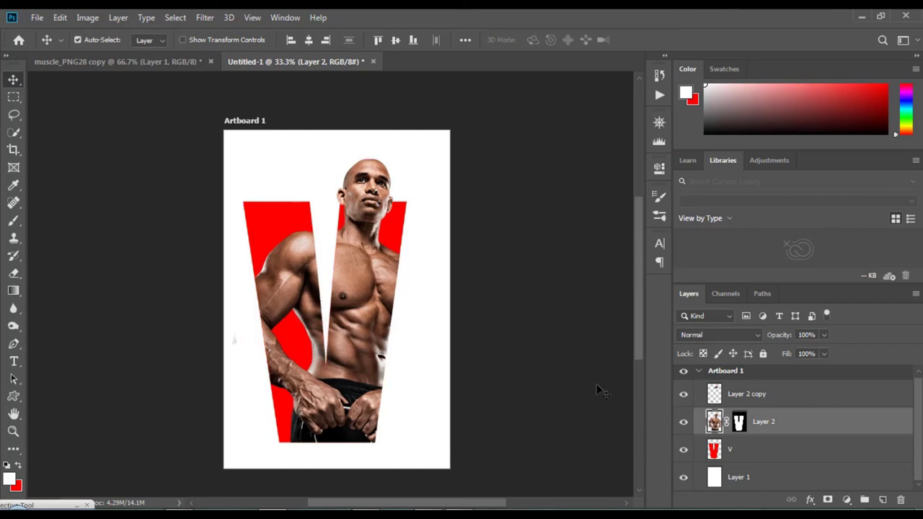
click(749, 458)
Hide Layer 1, Merge Visible into Layer 2 copy, nudge it right, then unhide Layer 1.
click(683, 478)
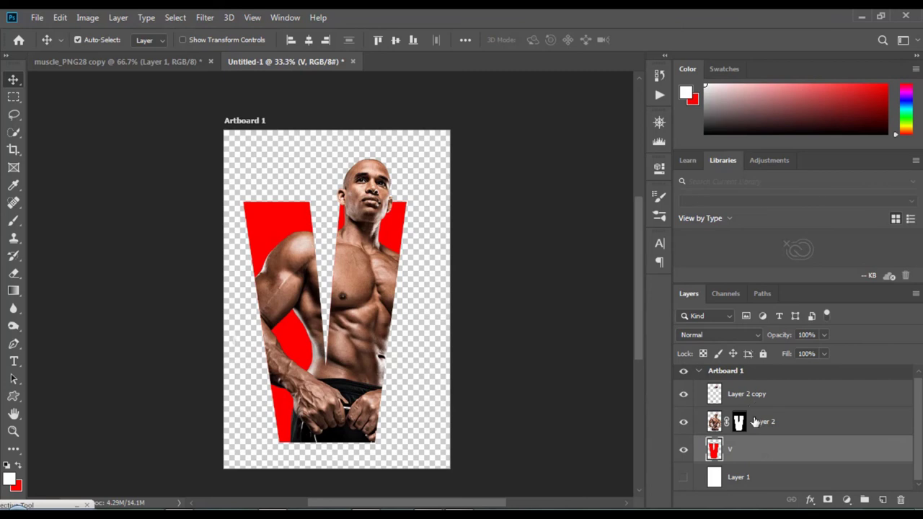
click(752, 399)
shift+click(758, 422)
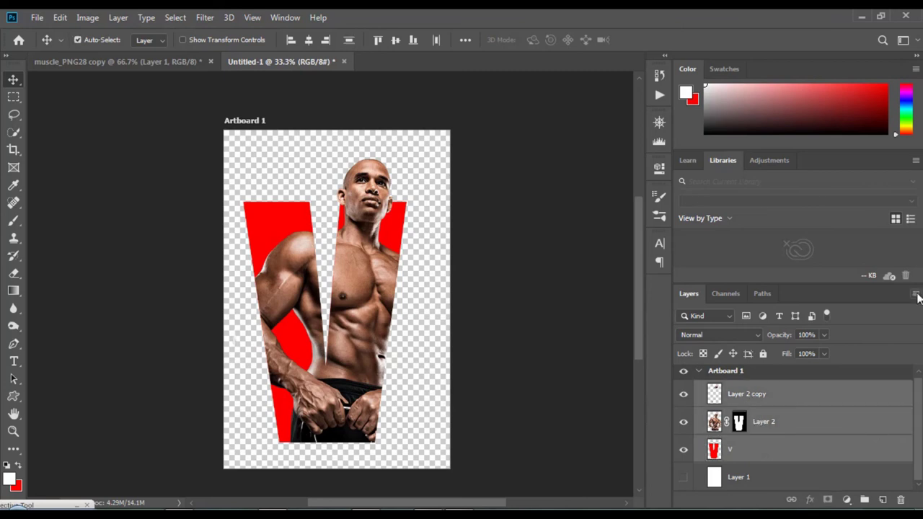
click(915, 296)
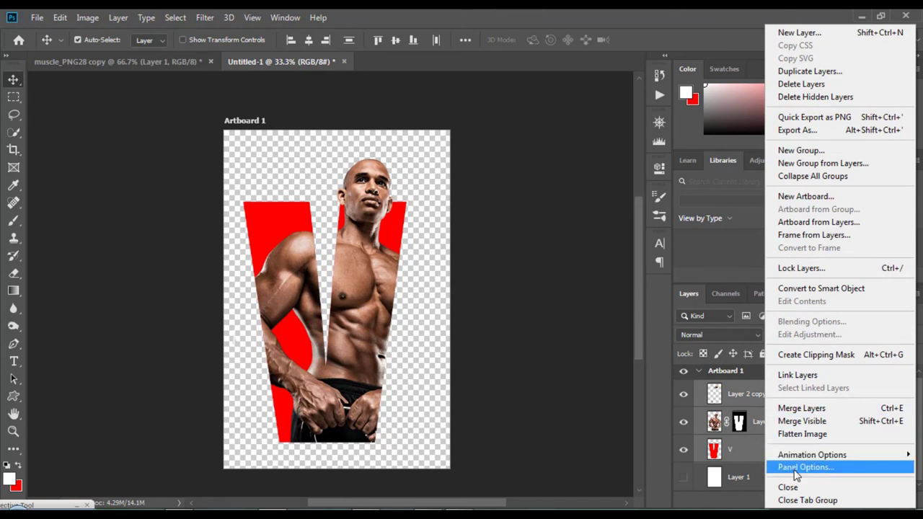
click(808, 422)
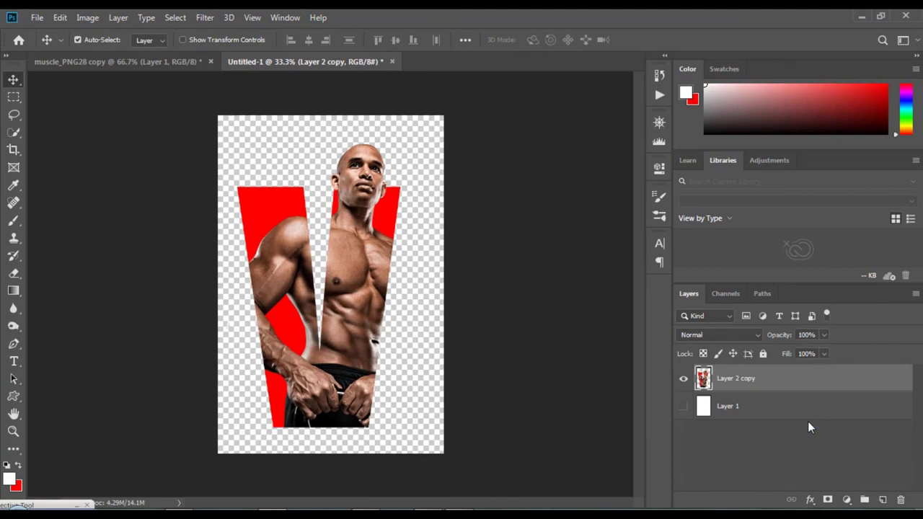
drag(363, 304, 370, 301)
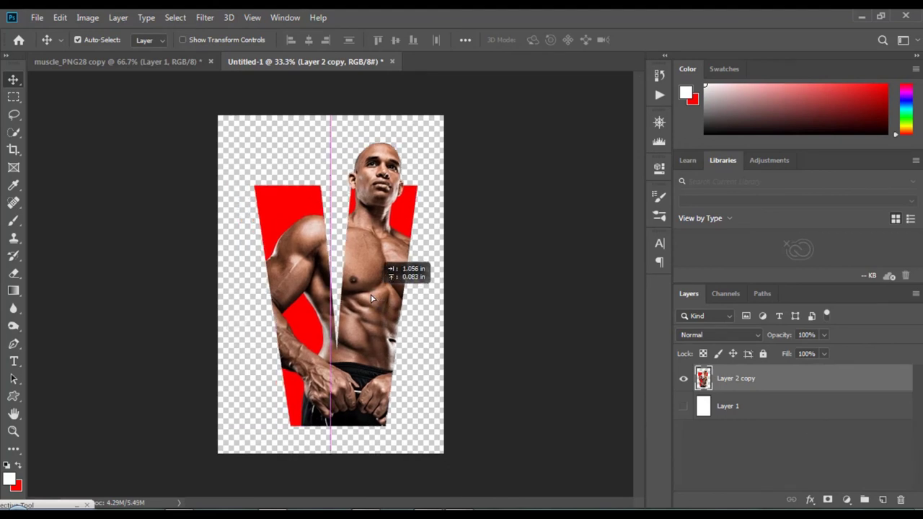
click(683, 408)
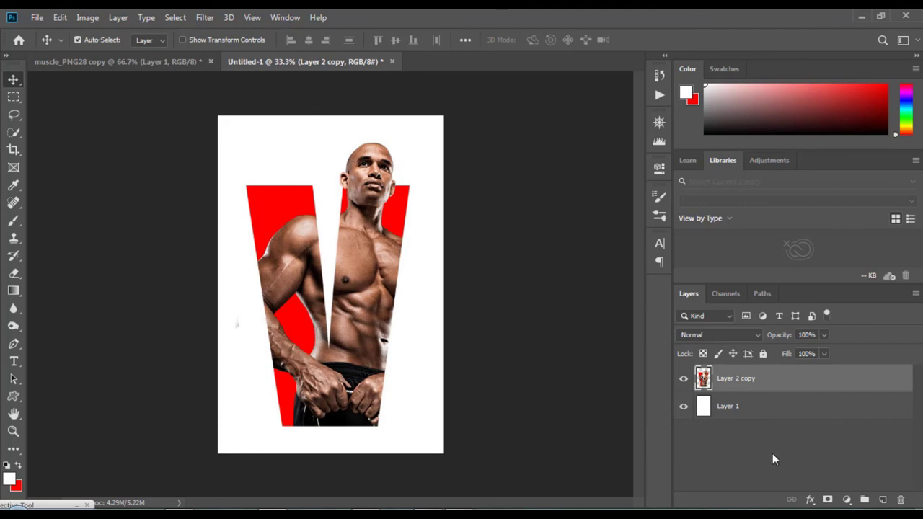